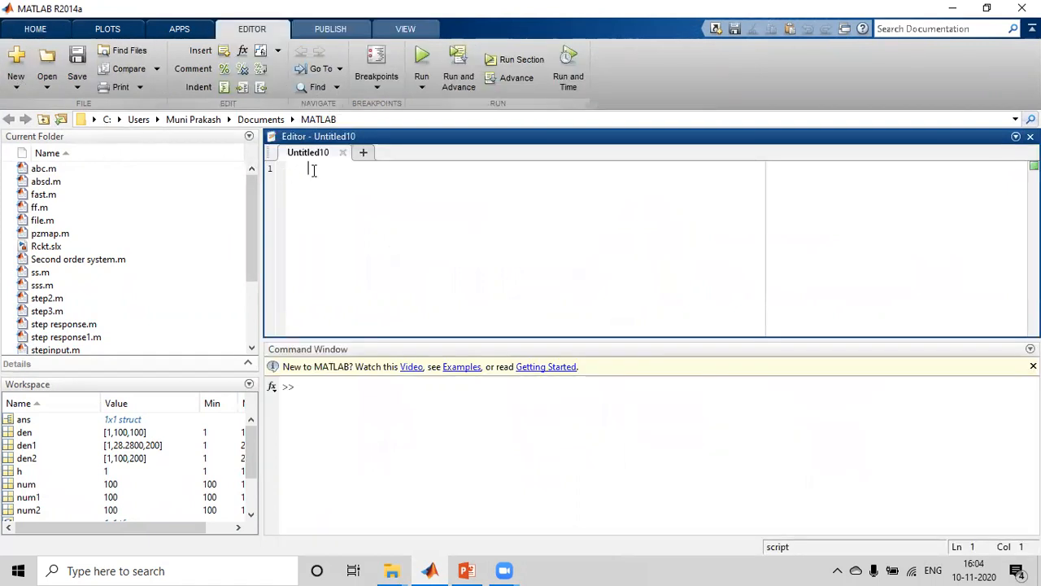
Step: Begin the blank script with clc on line 1 and num=1 on line 2
{"action": "type", "text": "clc"}
{"action": "key", "text": "Return"}
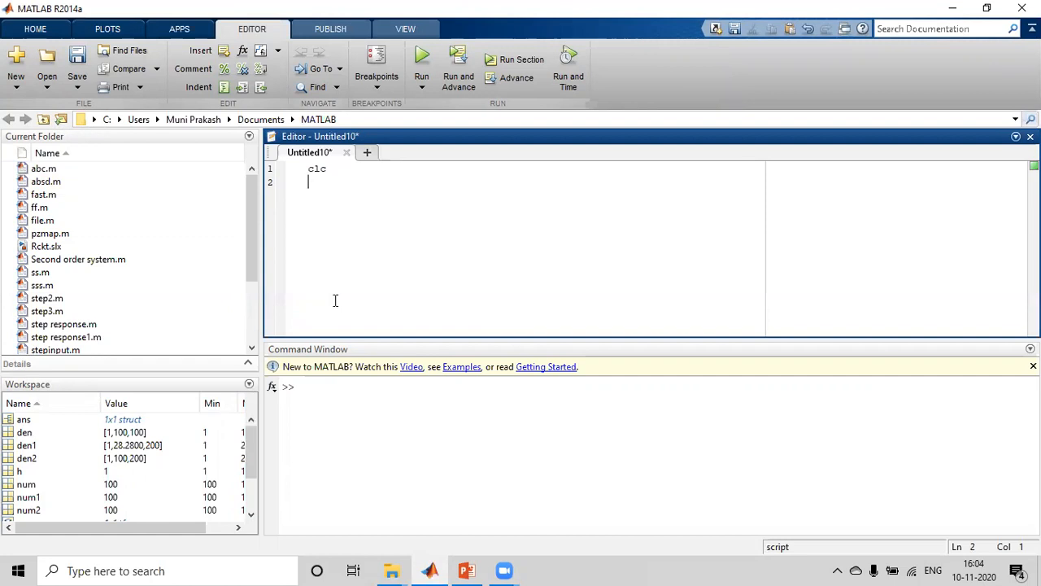
{"action": "type", "text": "num=1"}
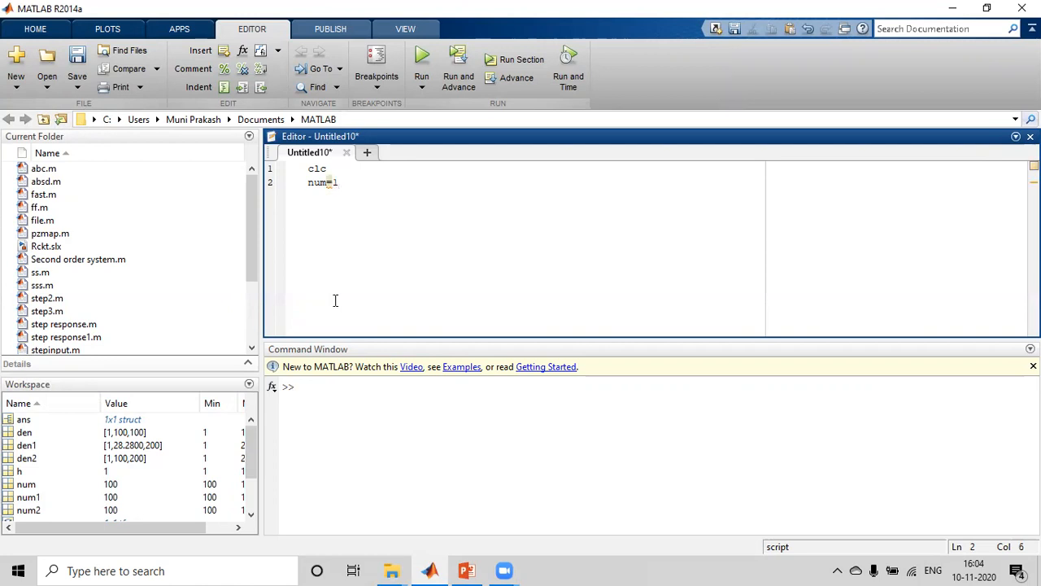
Step: Copy the Program-1 code from the PowerPoint slide and paste it into the MATLAB script below clc, replacing the num=1 line
{"action": "left_click", "coordinate": [465, 570]}
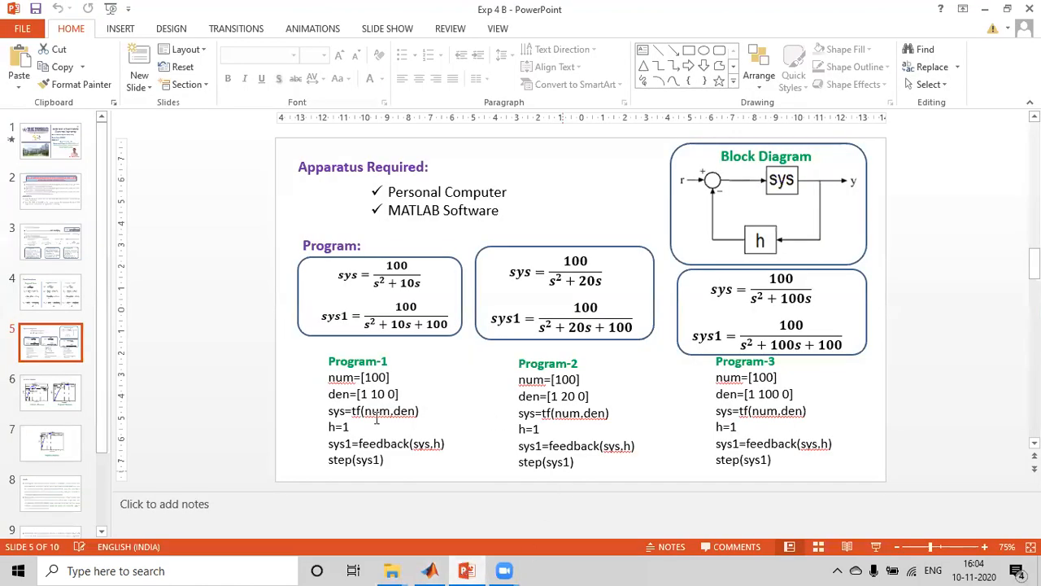
{"action": "left_click_drag", "start_coordinate": [331, 378], "coordinate": [390, 460]}
{"action": "key", "text": "ctrl+c"}
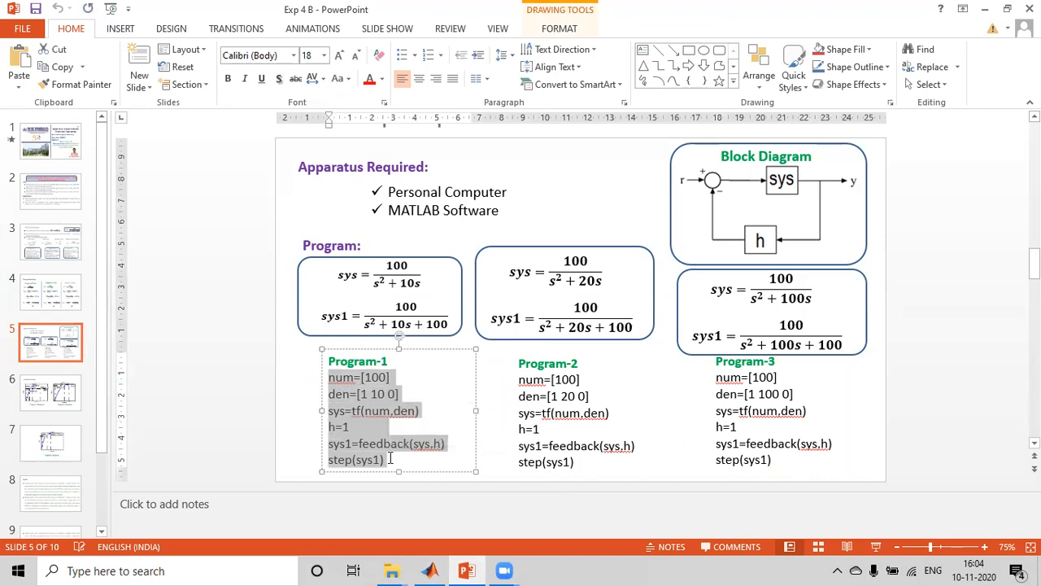
{"action": "left_click", "coordinate": [429, 570]}
{"action": "left_click_drag", "start_coordinate": [308, 191], "coordinate": [346, 250]}
{"action": "key", "text": "ctrl+v"}
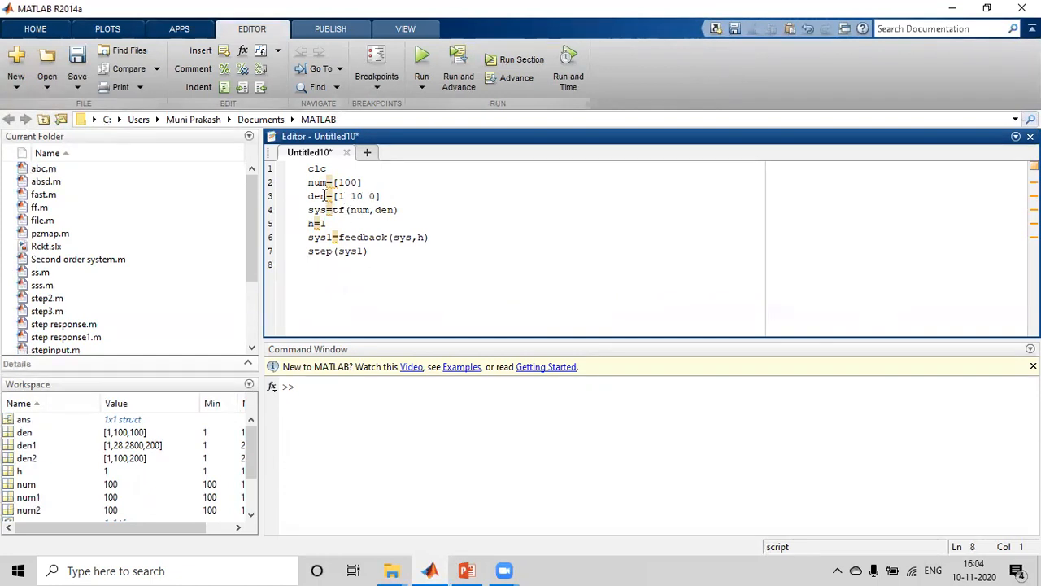
{"action": "mouse_move", "coordinate": [331, 208]}
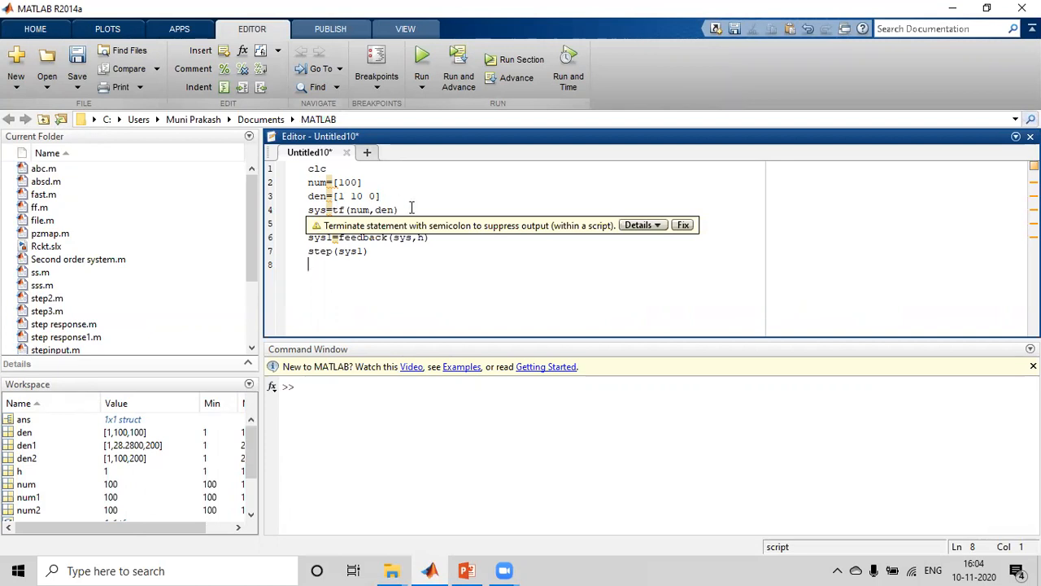
{"action": "left_click", "coordinate": [411, 209]}
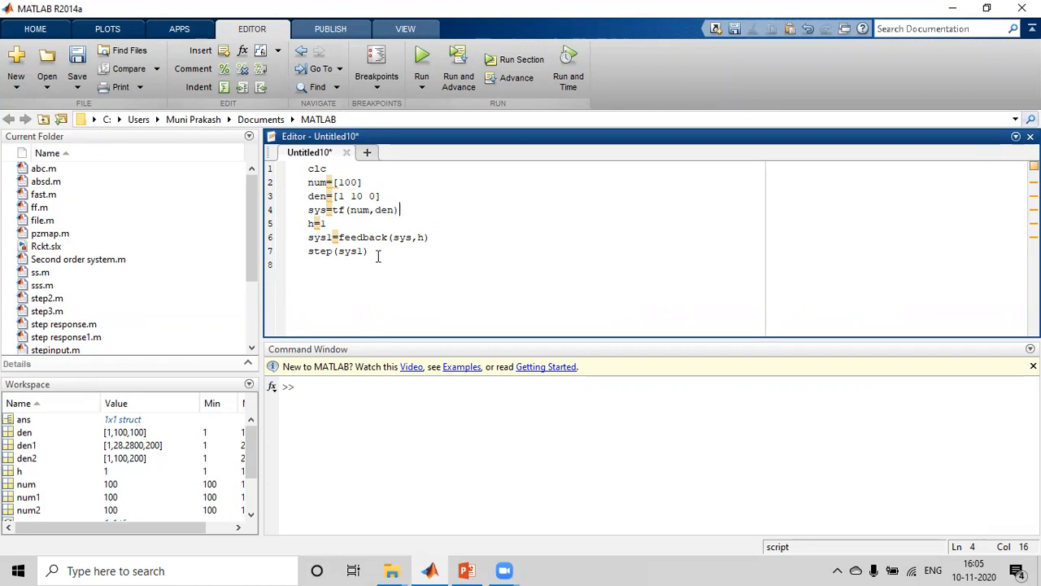
Step: Run the script, saving it as Untitled10 in the MATLAB folder, and maximize the step response figure
{"action": "left_click", "coordinate": [423, 57]}
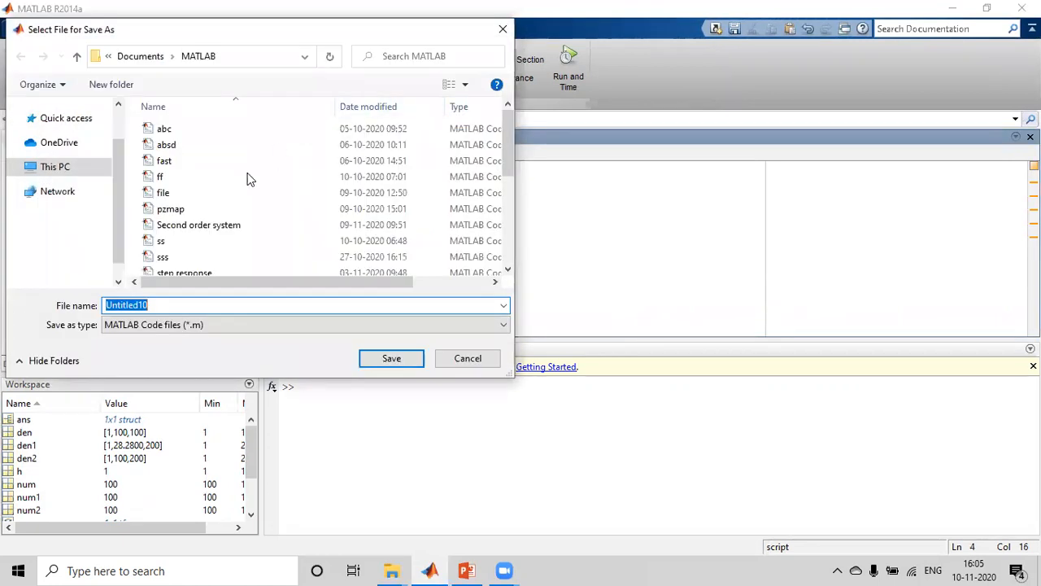
{"action": "left_click", "coordinate": [389, 360]}
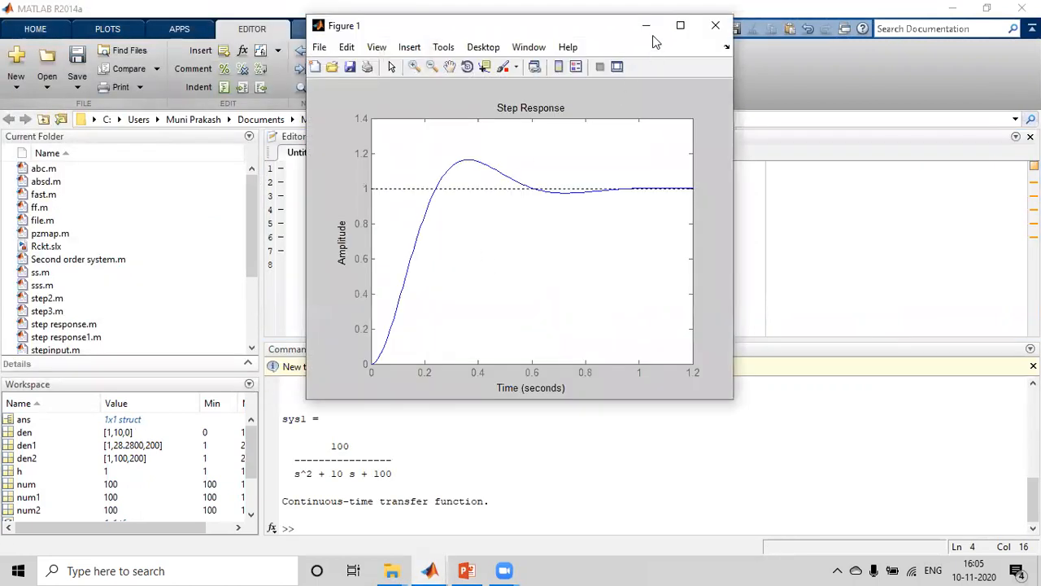
{"action": "left_click", "coordinate": [680, 26]}
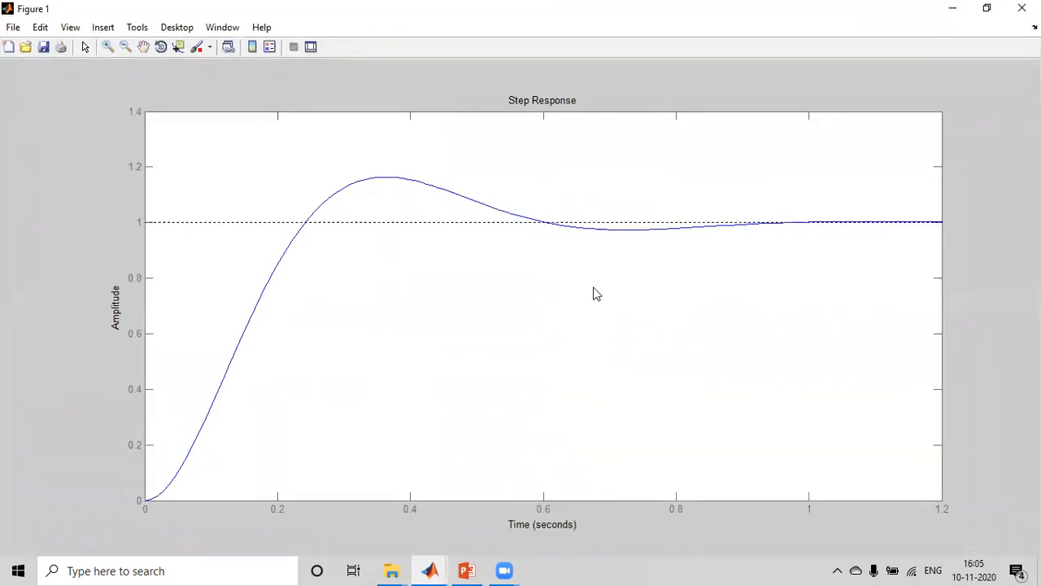
Step: Minimize the figure, enlarge the Command Window and examine the printed den, sys, h and sys1 results
{"action": "left_click", "coordinate": [951, 11]}
{"action": "left_click_drag", "start_coordinate": [641, 337], "coordinate": [637, 257]}
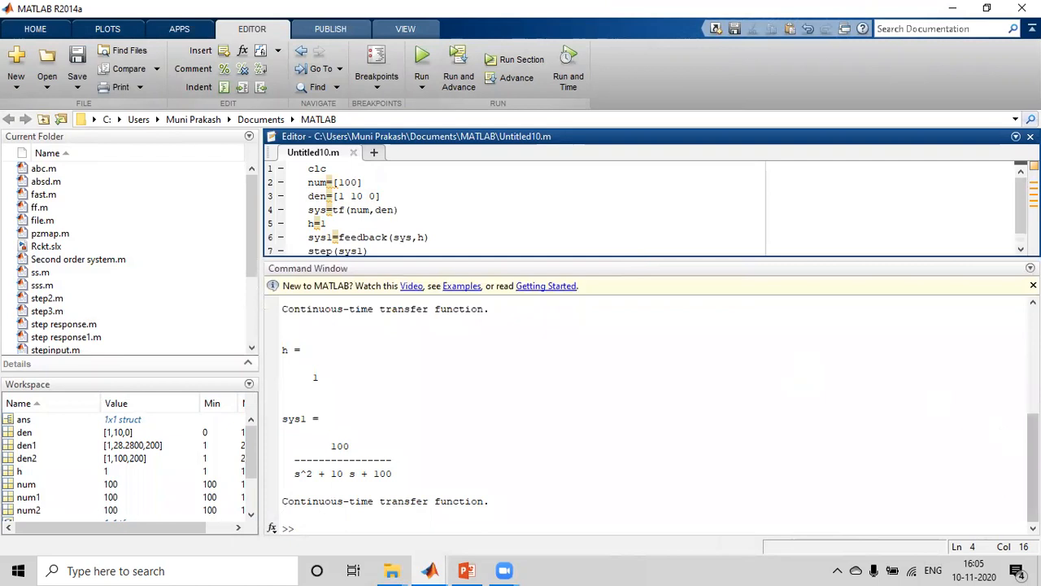
{"action": "scroll", "coordinate": [285, 323], "scroll_direction": "up", "scroll_amount": 5}
{"action": "left_click_drag", "start_coordinate": [283, 323], "coordinate": [406, 379]}
{"action": "scroll", "coordinate": [332, 363], "scroll_direction": "down", "scroll_amount": 1}
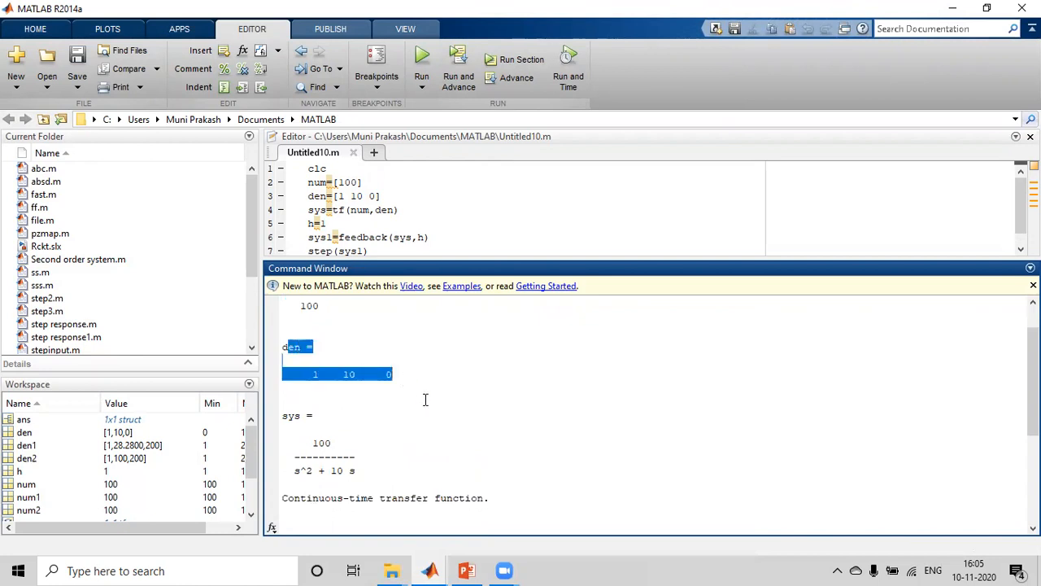
{"action": "scroll", "coordinate": [425, 399], "scroll_direction": "down", "scroll_amount": 1}
{"action": "left_click_drag", "start_coordinate": [309, 400], "coordinate": [351, 424]}
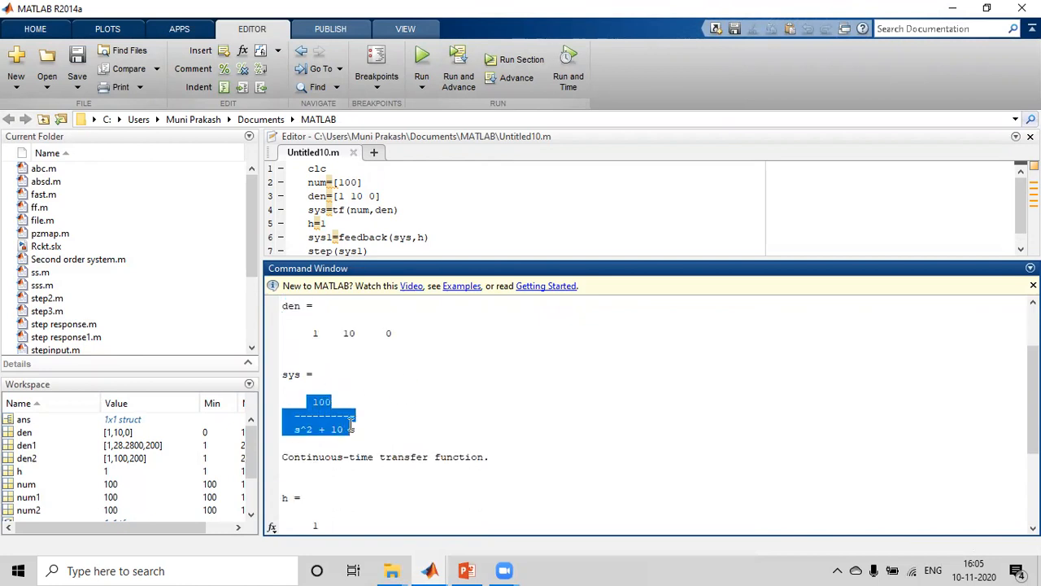
{"action": "left_click", "coordinate": [398, 428]}
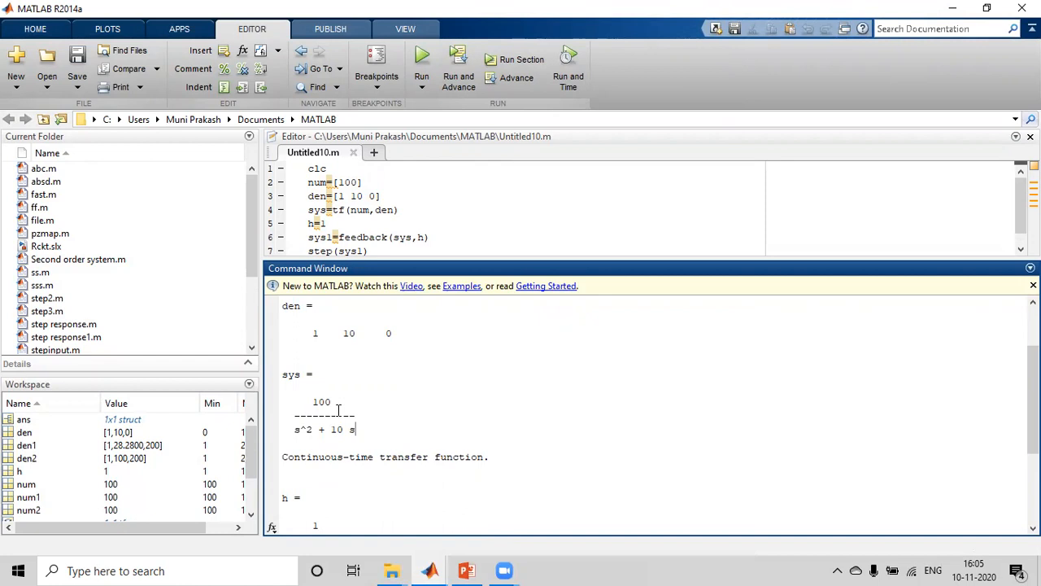
{"action": "scroll", "coordinate": [338, 410], "scroll_direction": "down", "scroll_amount": 2}
{"action": "scroll", "coordinate": [327, 397], "scroll_direction": "down", "scroll_amount": 1}
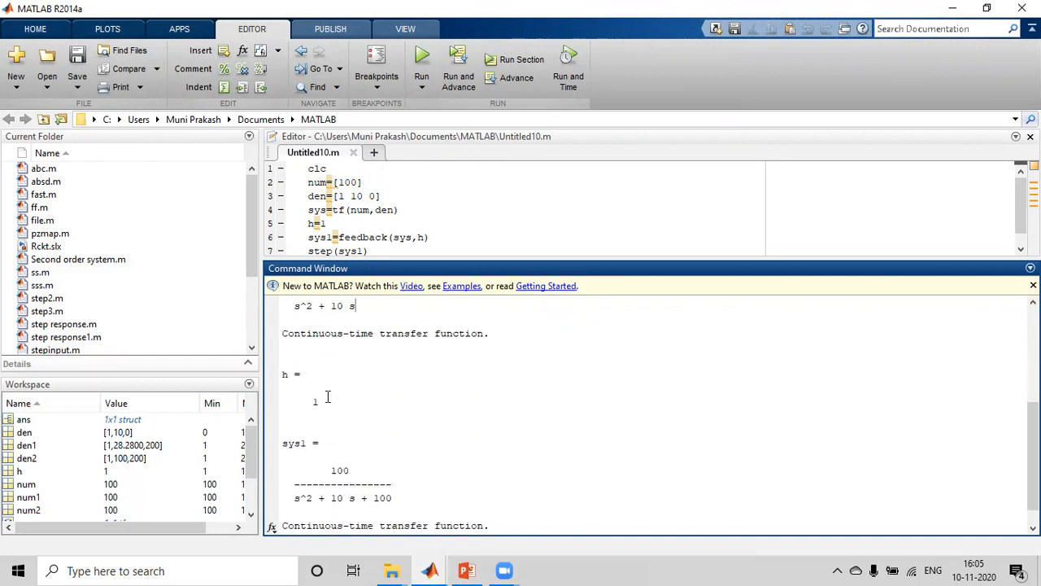
{"action": "left_click_drag", "start_coordinate": [282, 369], "coordinate": [323, 402]}
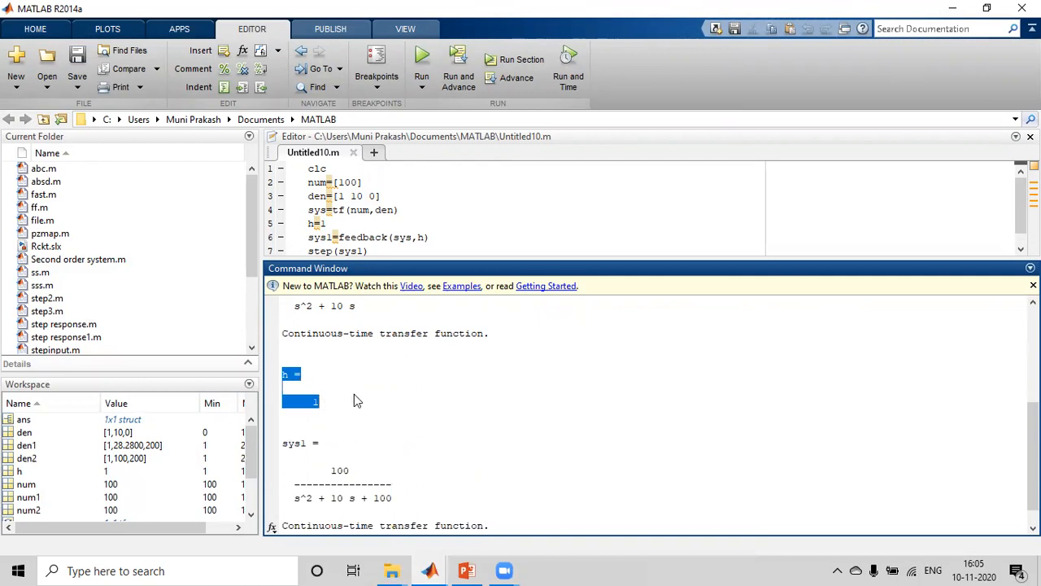
{"action": "scroll", "coordinate": [354, 401], "scroll_direction": "down", "scroll_amount": 1}
{"action": "left_click_drag", "start_coordinate": [327, 444], "coordinate": [450, 450]}
{"action": "left_click", "coordinate": [450, 450]}
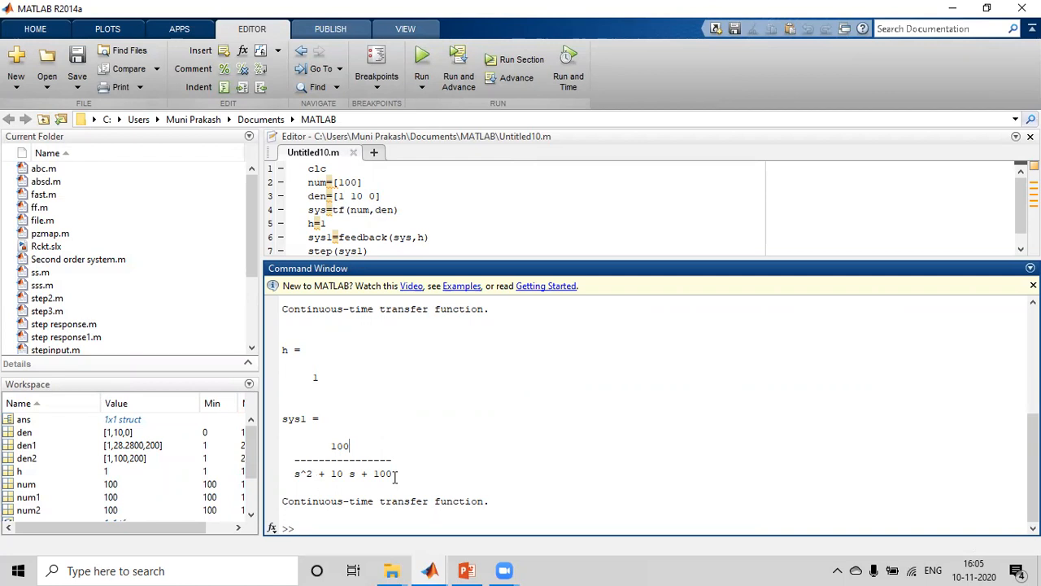
Step: Bring back the step response figure and show the Peak Response characteristic with its data label
{"action": "mouse_move", "coordinate": [429, 570]}
{"action": "left_click", "coordinate": [507, 518]}
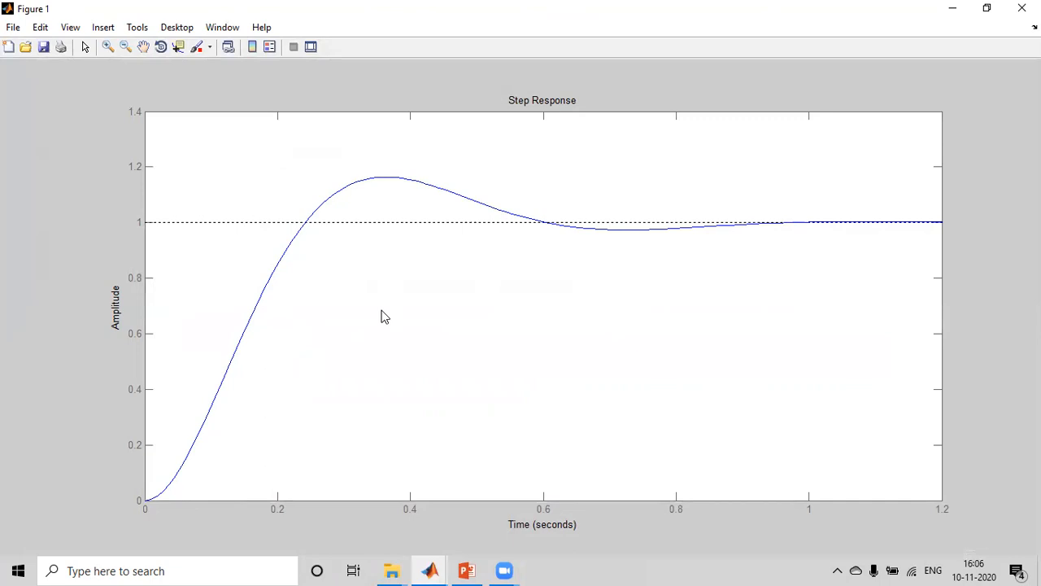
{"action": "right_click", "coordinate": [502, 294]}
{"action": "mouse_move", "coordinate": [559, 323]}
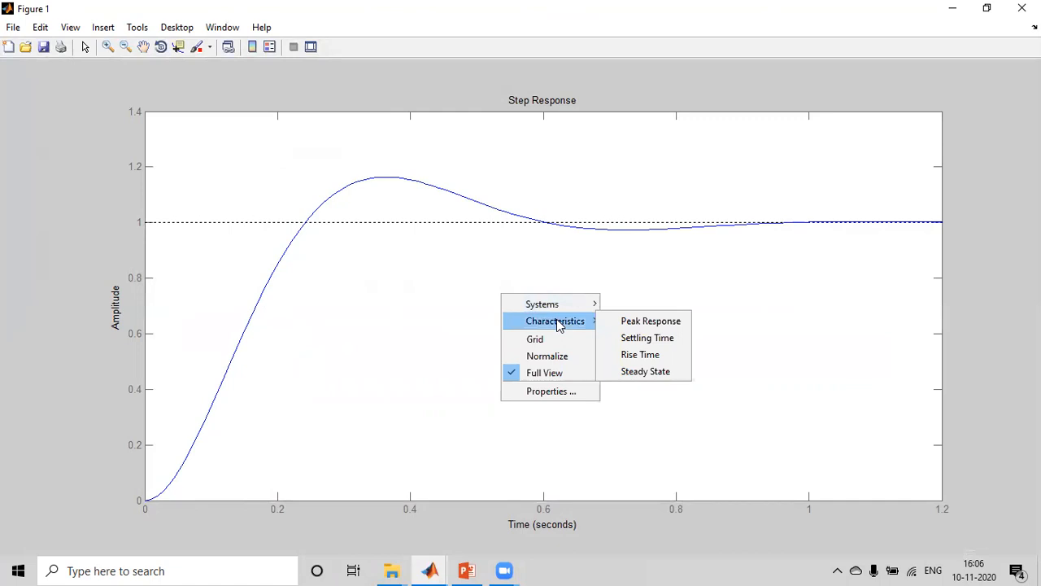
{"action": "left_click", "coordinate": [626, 325]}
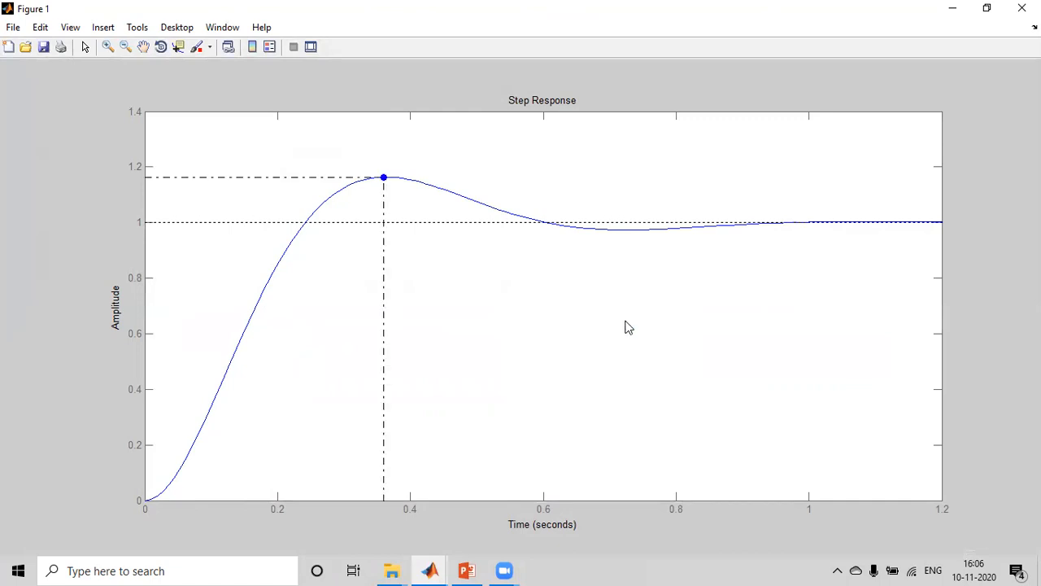
{"action": "left_click", "coordinate": [384, 178]}
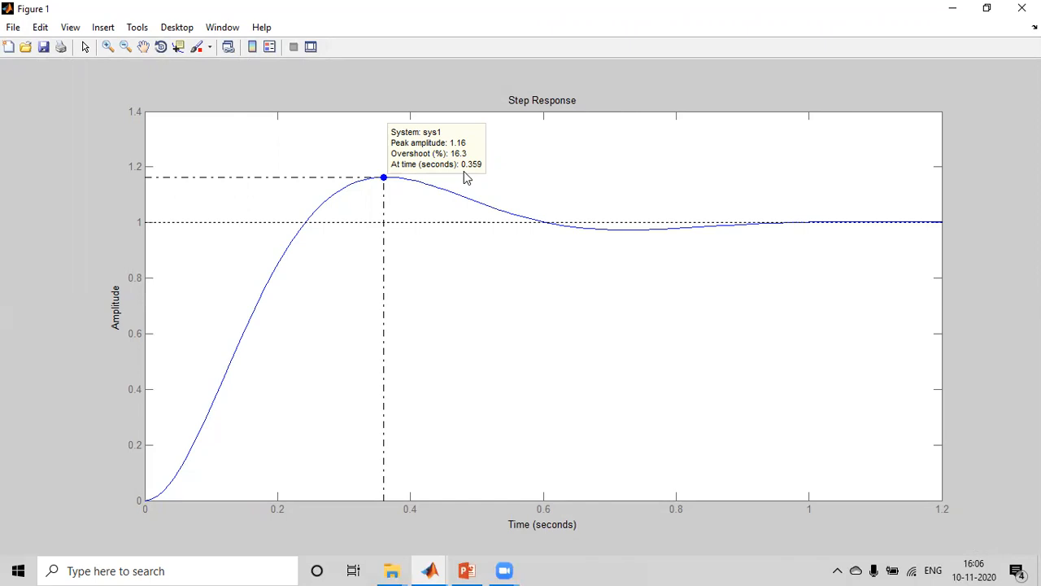
Step: Show the Settling Time characteristic on the step response and place its data label below the curve
{"action": "right_click", "coordinate": [471, 267]}
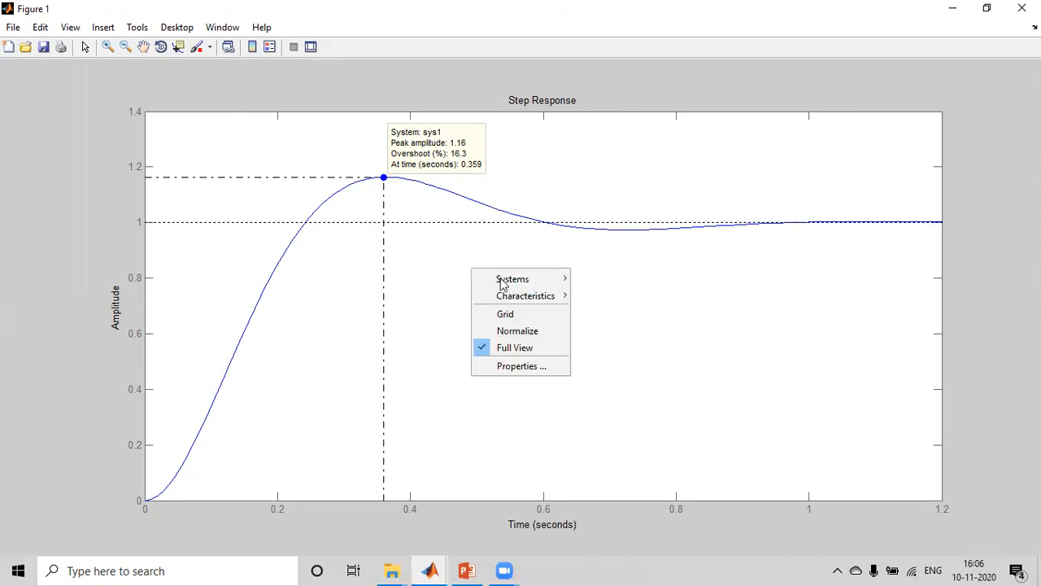
{"action": "left_click", "coordinate": [618, 313]}
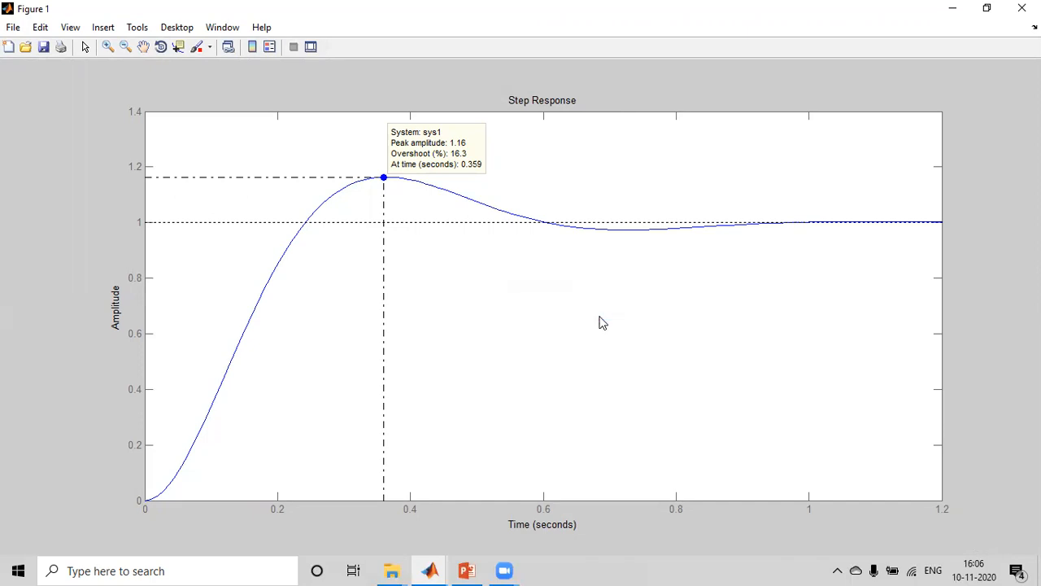
{"action": "left_click", "coordinate": [681, 229]}
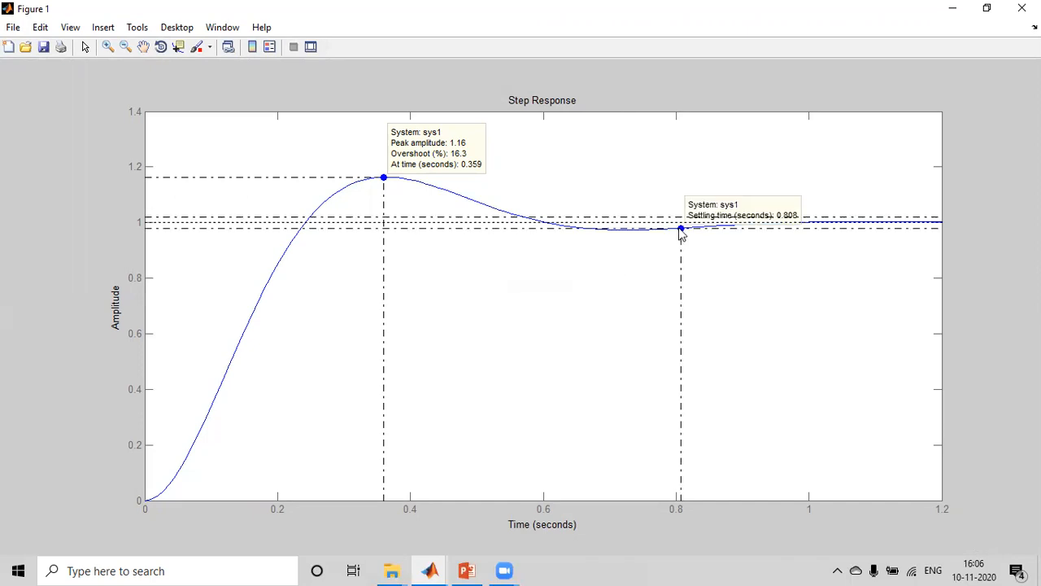
{"action": "left_click_drag", "start_coordinate": [723, 213], "coordinate": [721, 244]}
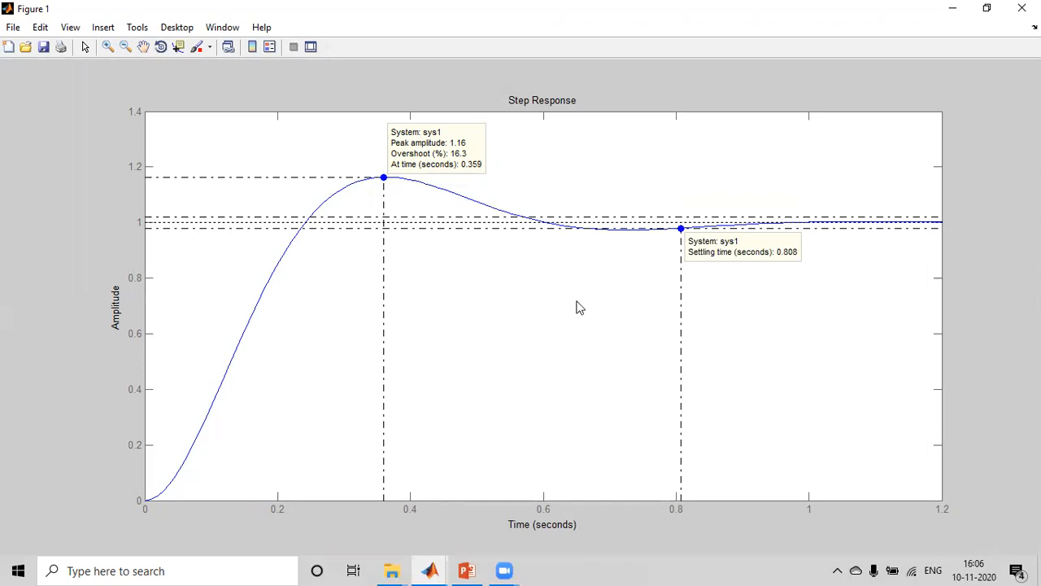
Step: Show the Rise Time characteristic and place its data label to the lower left of its marker
{"action": "right_click", "coordinate": [477, 281]}
{"action": "mouse_move", "coordinate": [570, 305]}
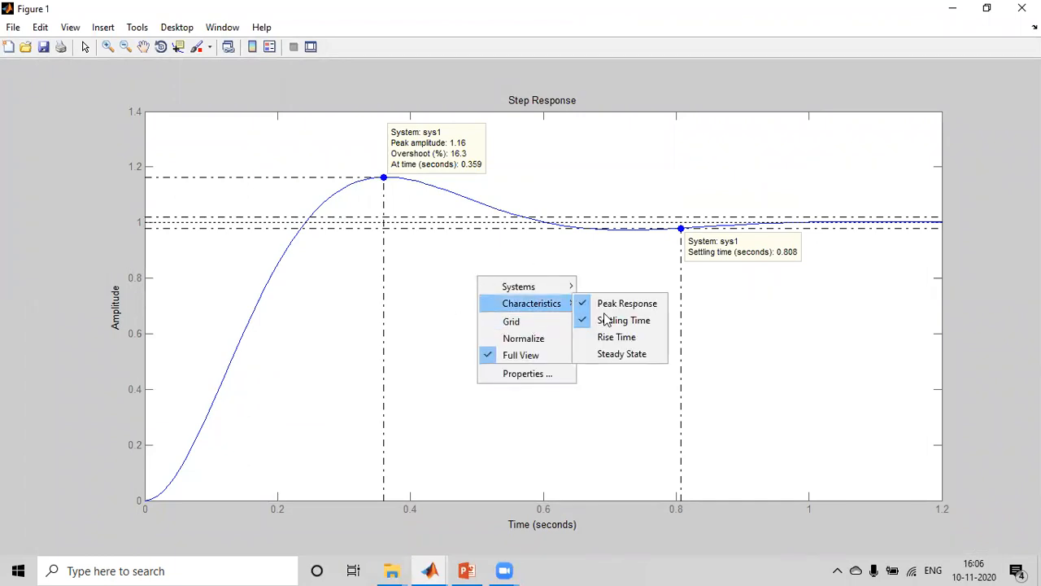
{"action": "left_click", "coordinate": [611, 337]}
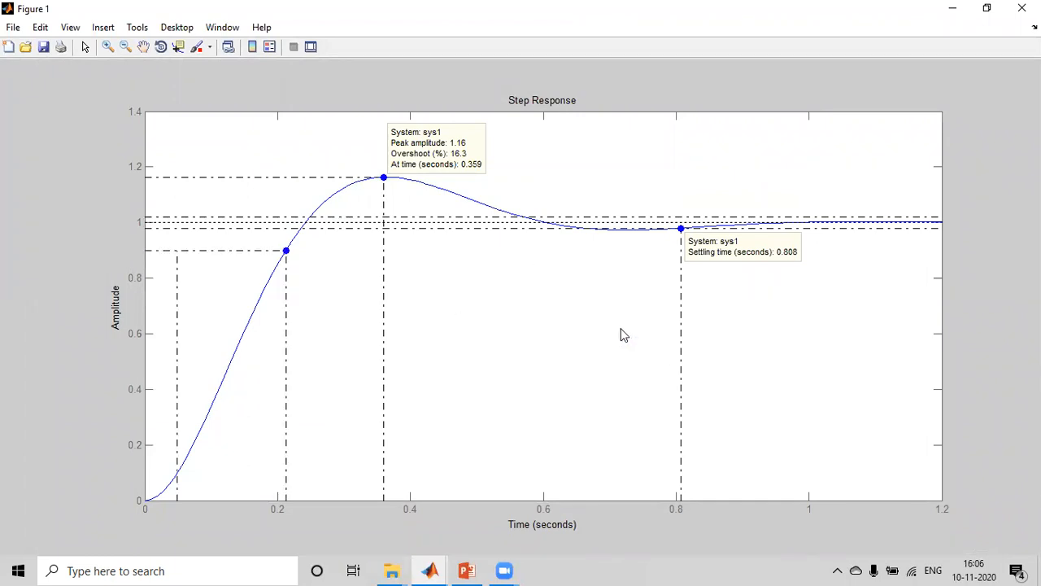
{"action": "left_click", "coordinate": [286, 252]}
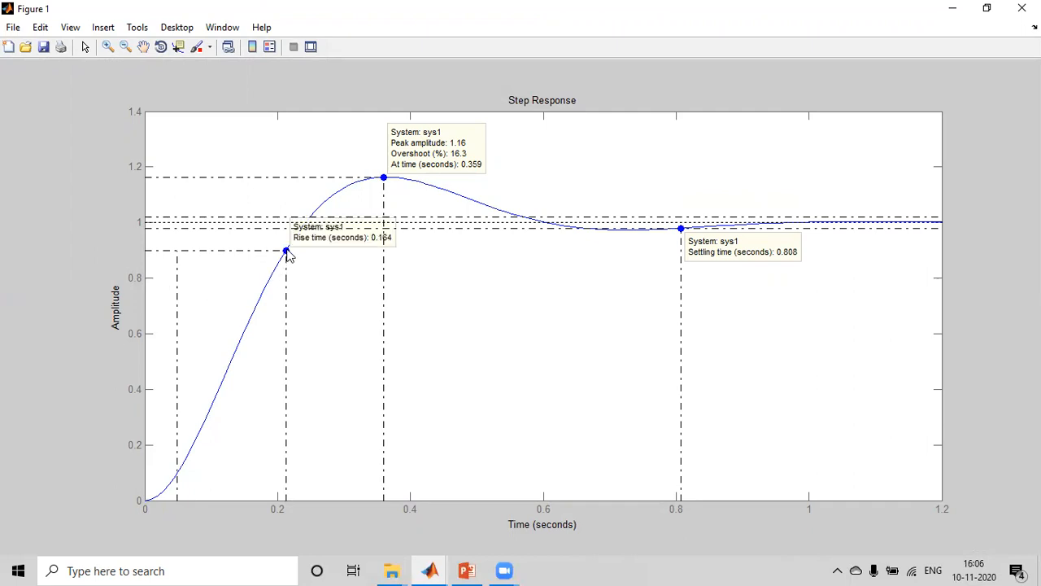
{"action": "mouse_move", "coordinate": [340, 236]}
{"action": "left_mouse_down"}
{"action": "mouse_move", "coordinate": [337, 282]}
{"action": "mouse_move", "coordinate": [276, 275]}
{"action": "left_mouse_up"}
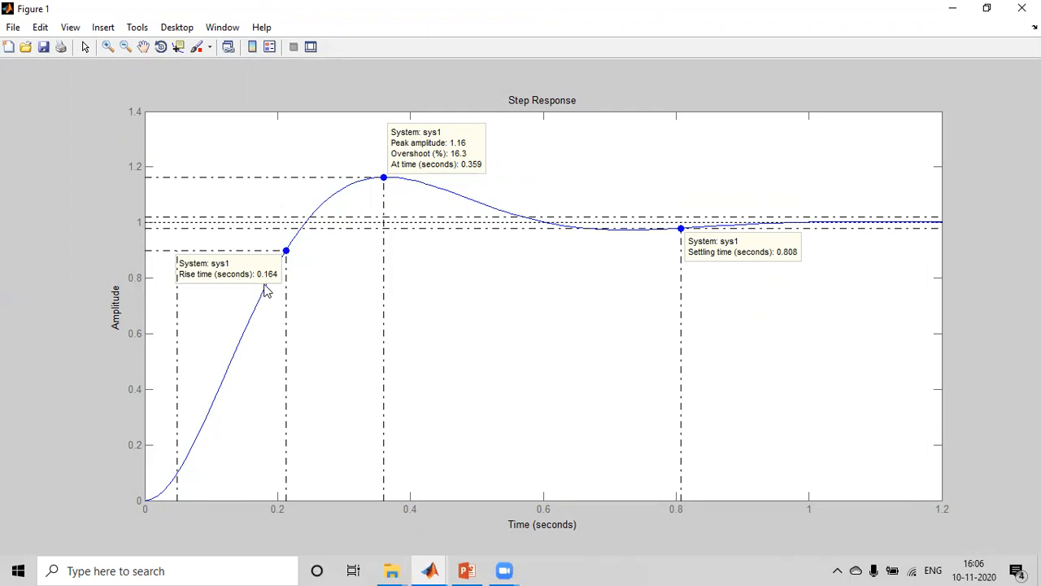
Step: Show the Steady State characteristic with its final value label on the step response, and close the figure
{"action": "right_click", "coordinate": [451, 254]}
{"action": "mouse_move", "coordinate": [520, 280]}
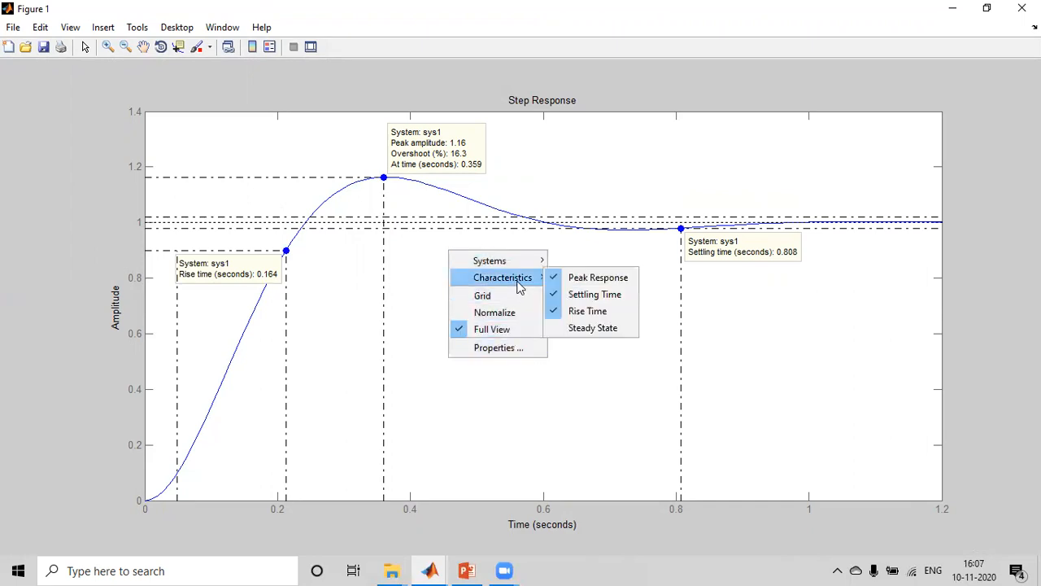
{"action": "left_click", "coordinate": [587, 329]}
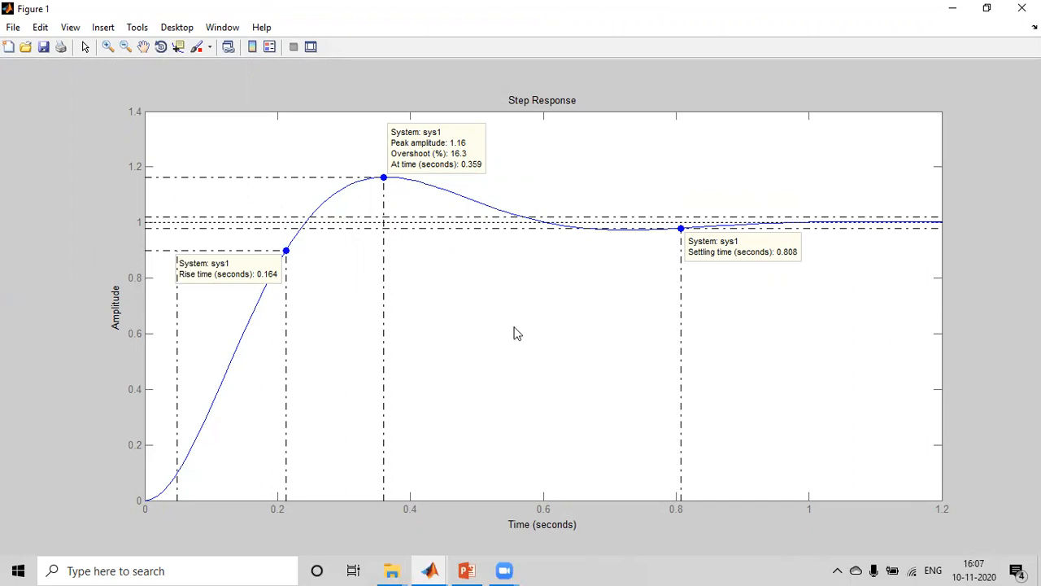
{"action": "left_click", "coordinate": [942, 223]}
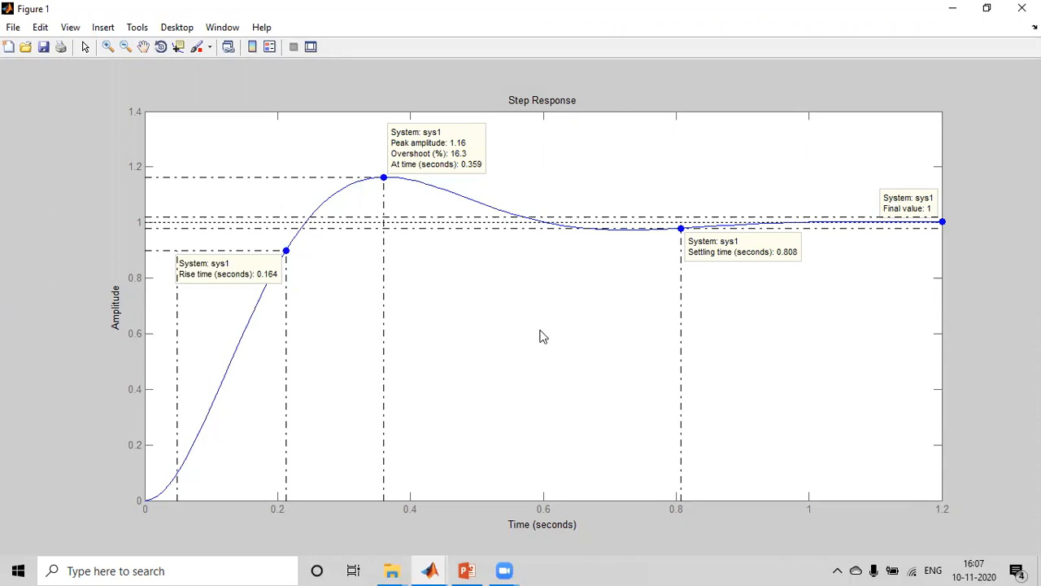
{"action": "left_click", "coordinate": [1022, 8]}
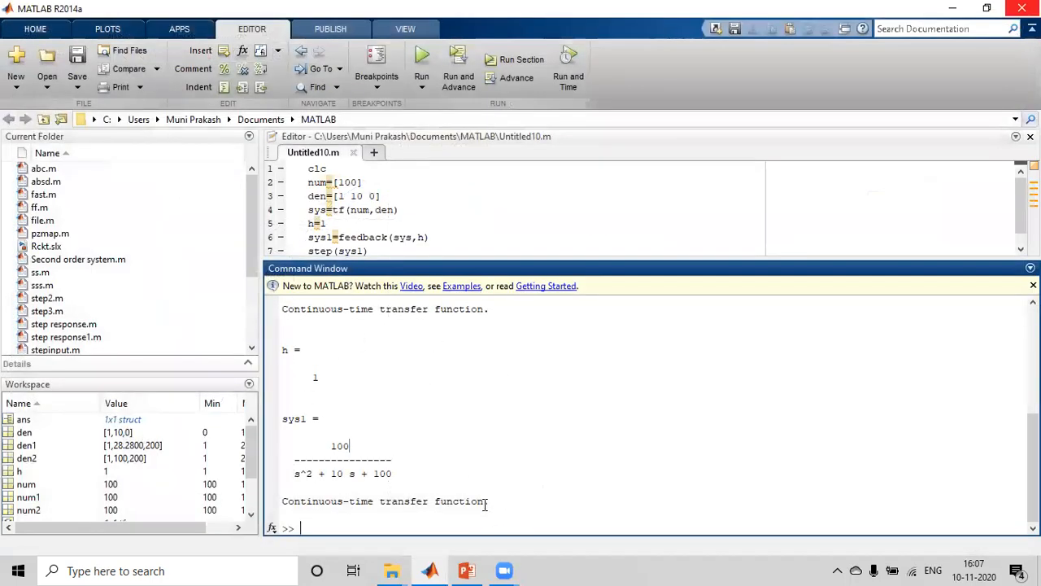
Step: Switch to PowerPoint, copy the Program-2 code from the slide, and paste it into a new MATLAB script
{"action": "left_click", "coordinate": [465, 570]}
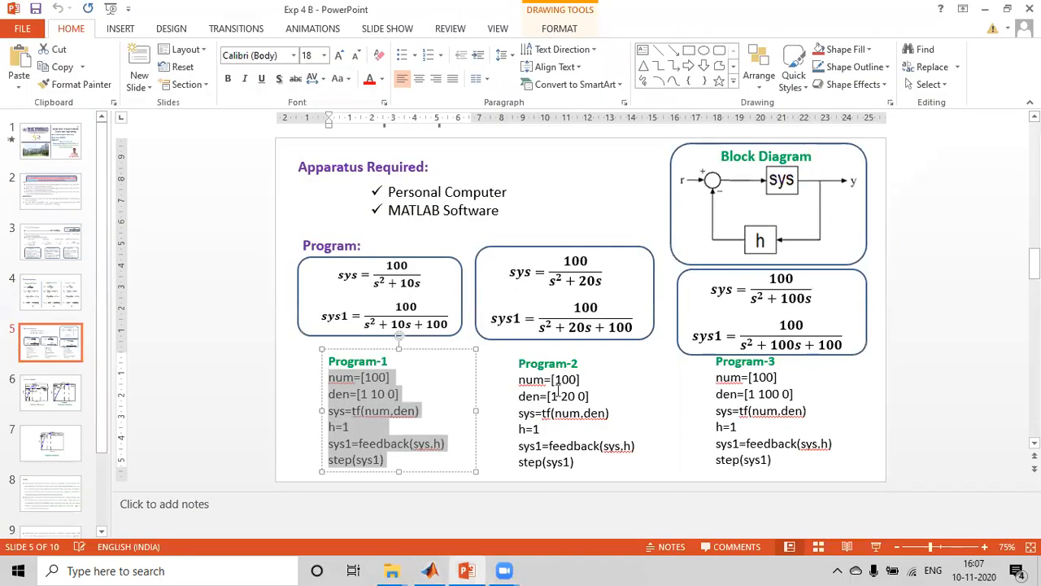
{"action": "left_click_drag", "start_coordinate": [520, 380], "coordinate": [575, 463]}
{"action": "key", "text": "ctrl+c"}
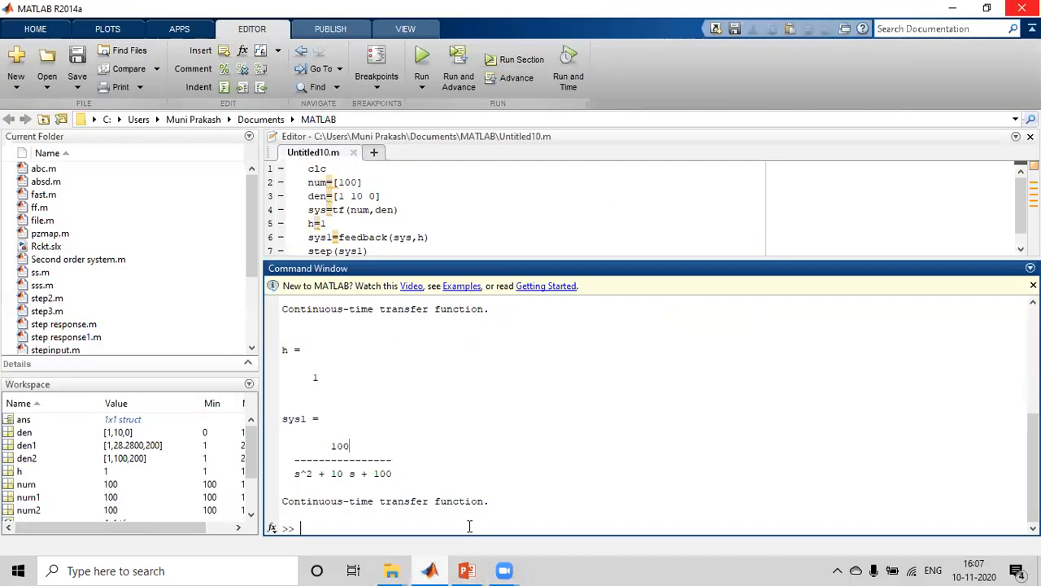
{"action": "left_click", "coordinate": [429, 571]}
{"action": "left_click", "coordinate": [374, 153]}
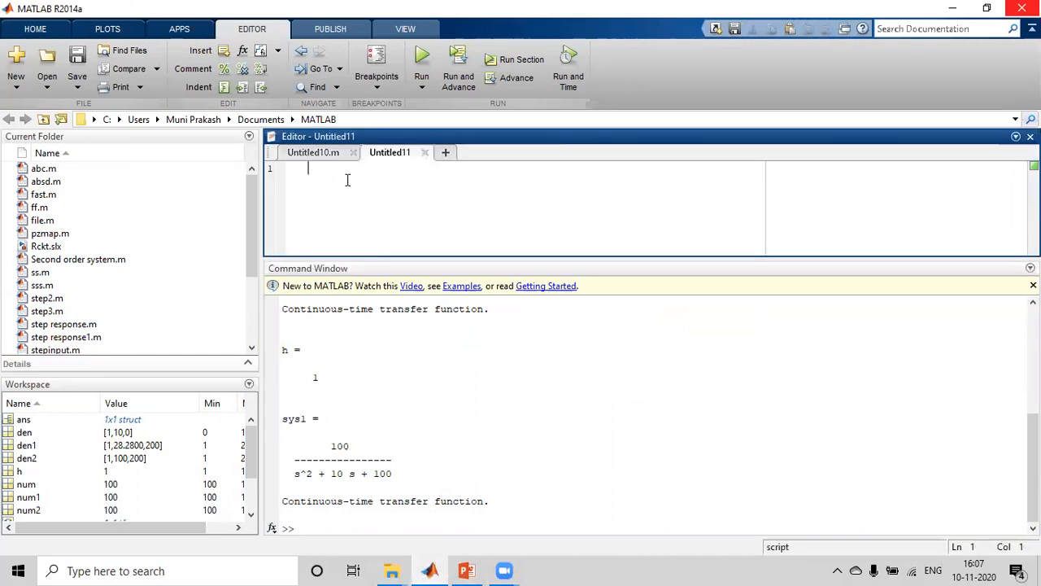
{"action": "key", "text": "ctrl+v"}
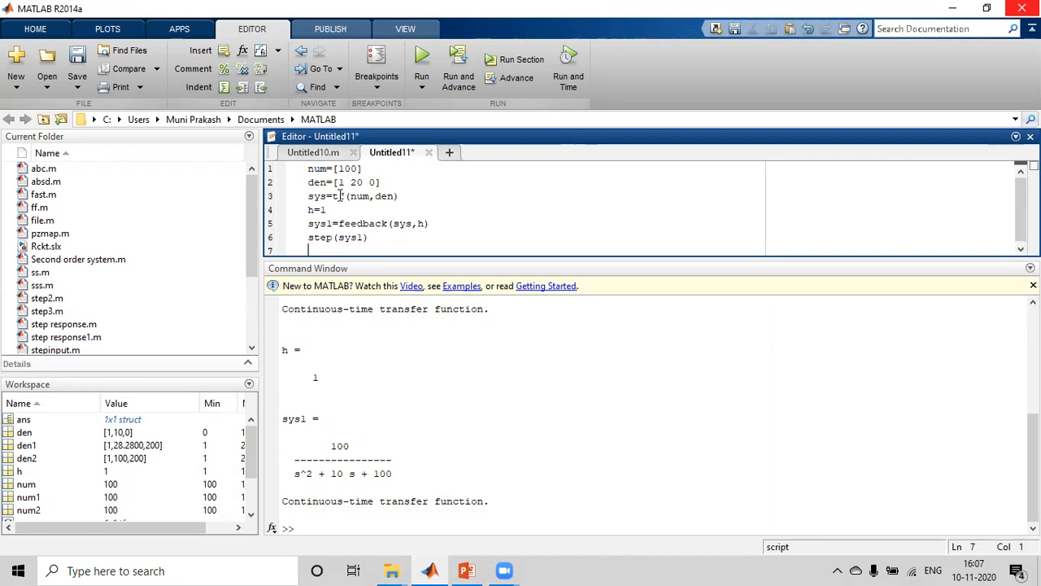
Step: Insert a clc line above the num definition, then run the script, saving it as Untitled11.m
{"action": "left_click", "coordinate": [308, 168]}
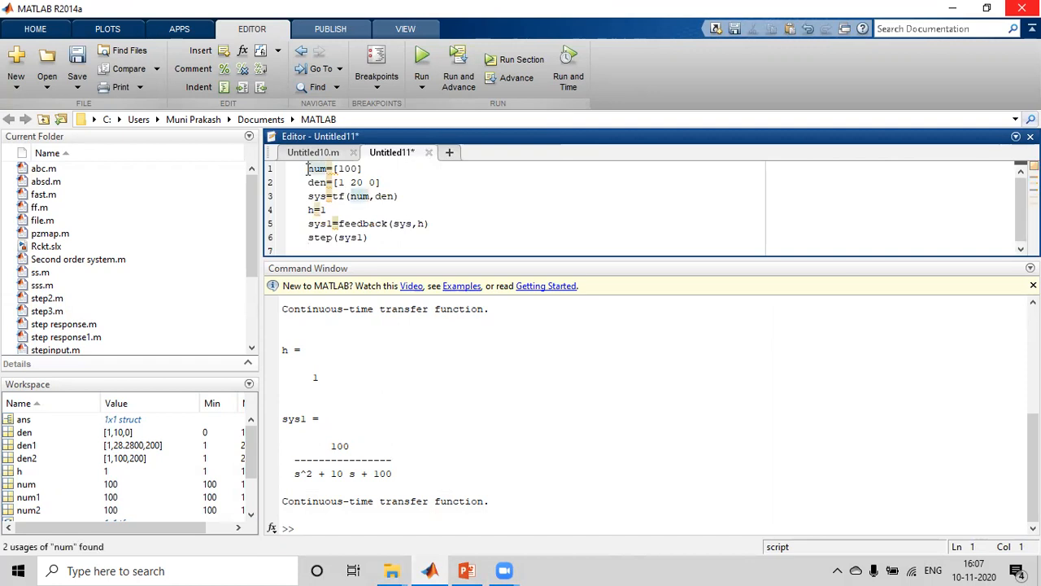
{"action": "key", "text": "Return"}
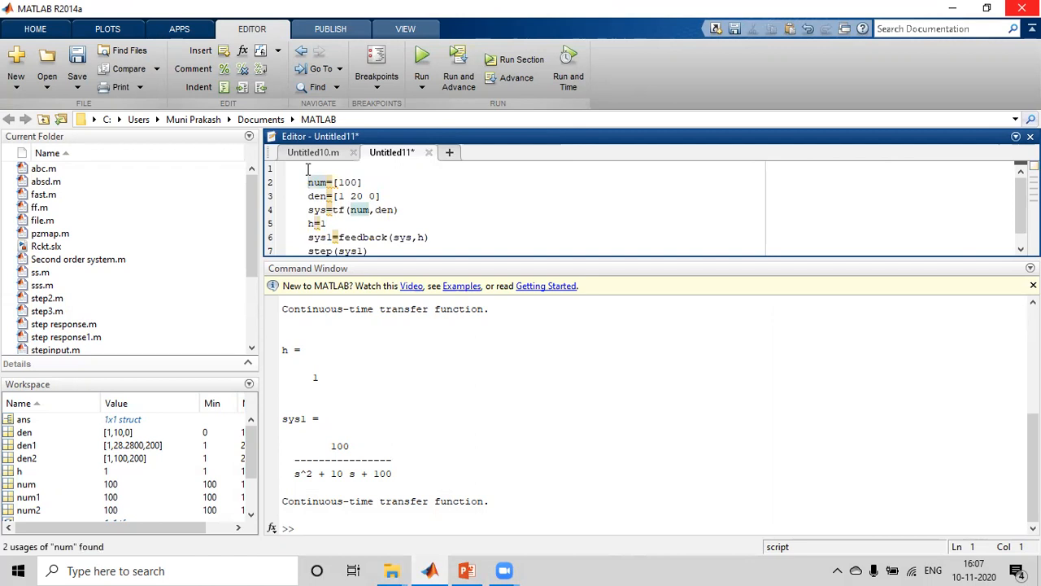
{"action": "type", "text": "clc"}
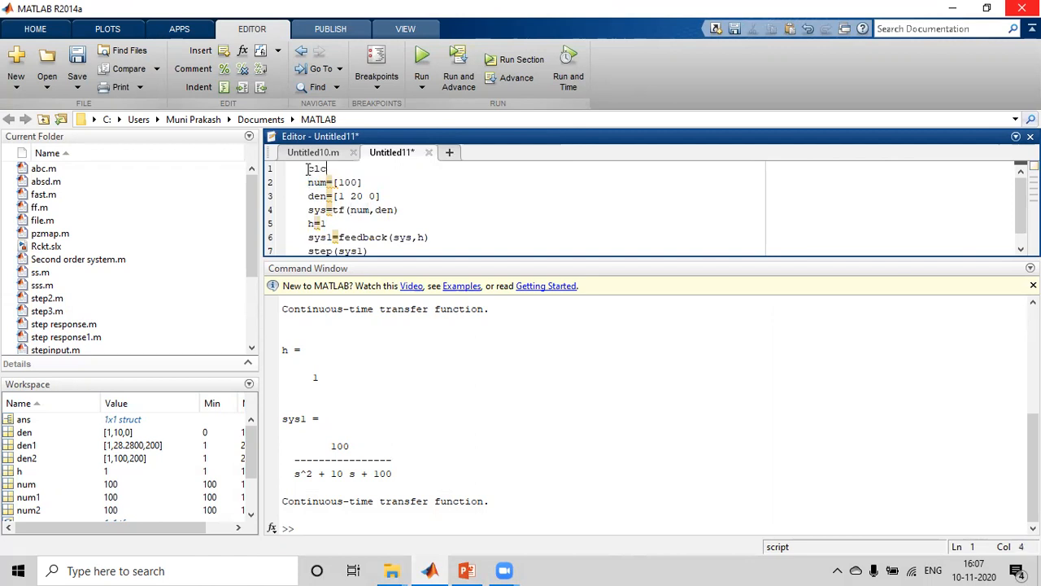
{"action": "scroll", "coordinate": [399, 191], "scroll_direction": "down", "scroll_amount": 1}
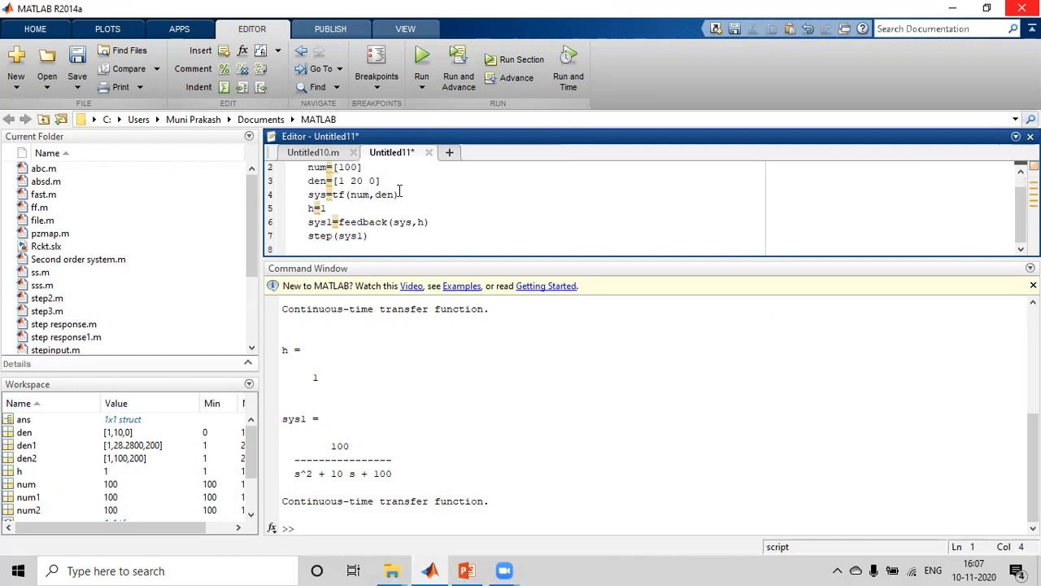
{"action": "left_click", "coordinate": [422, 62]}
{"action": "left_click", "coordinate": [393, 359]}
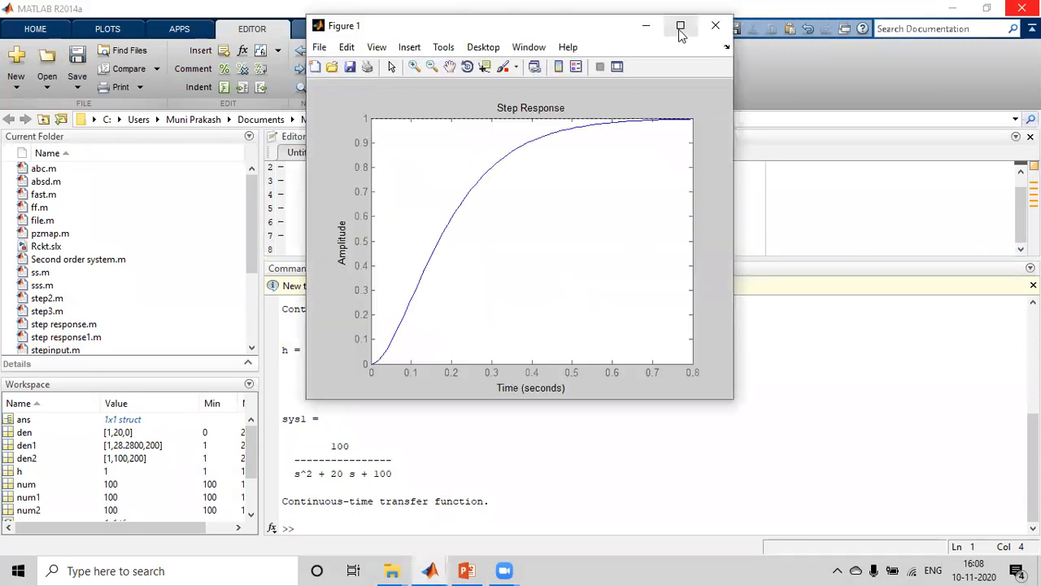
Step: Minimize the step response figure and examine the sys, h and sys1 output in the Command Window
{"action": "left_click", "coordinate": [646, 26]}
{"action": "left_click_drag", "start_coordinate": [653, 258], "coordinate": [653, 246]}
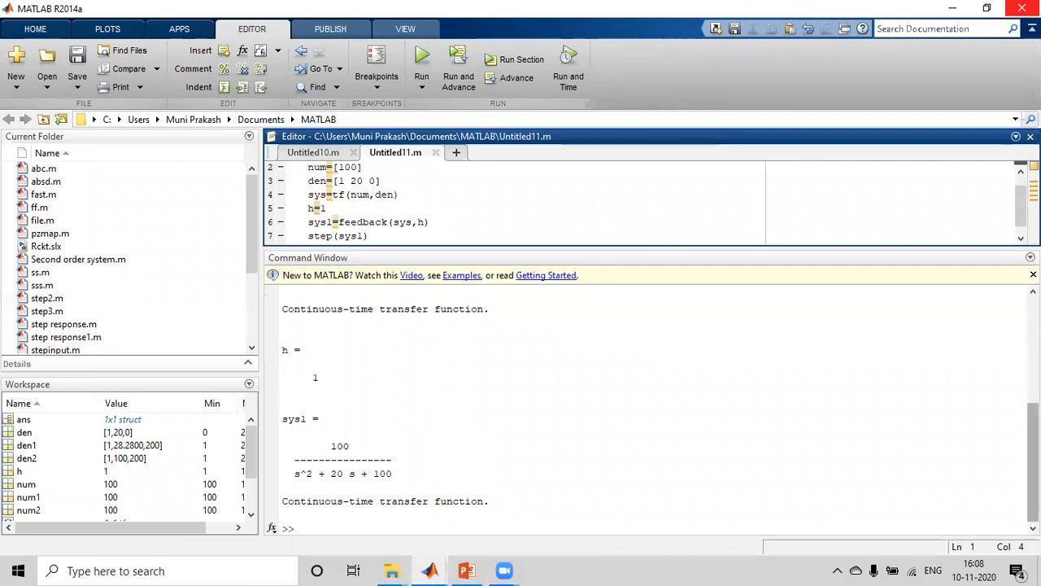
{"action": "left_click_drag", "start_coordinate": [1033, 460], "coordinate": [1033, 355]}
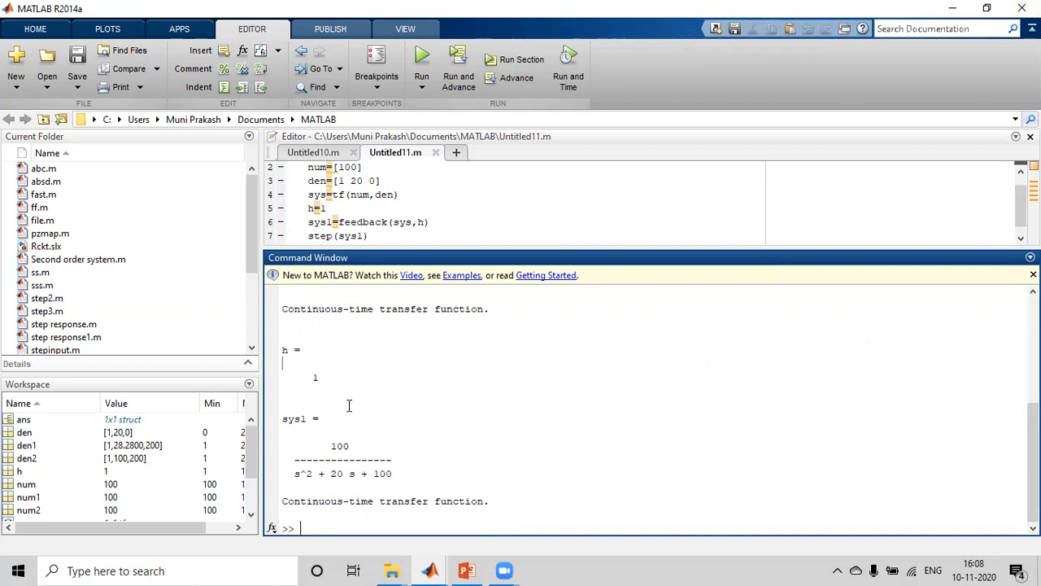
{"action": "scroll", "coordinate": [558, 419], "scroll_direction": "up", "scroll_amount": 3}
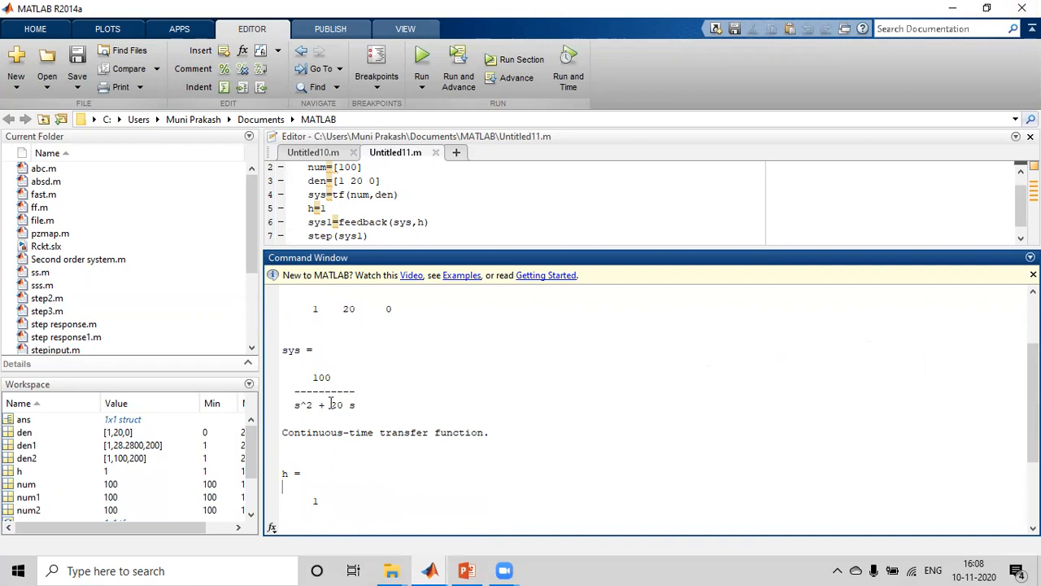
{"action": "scroll", "coordinate": [340, 417], "scroll_direction": "down", "scroll_amount": 1}
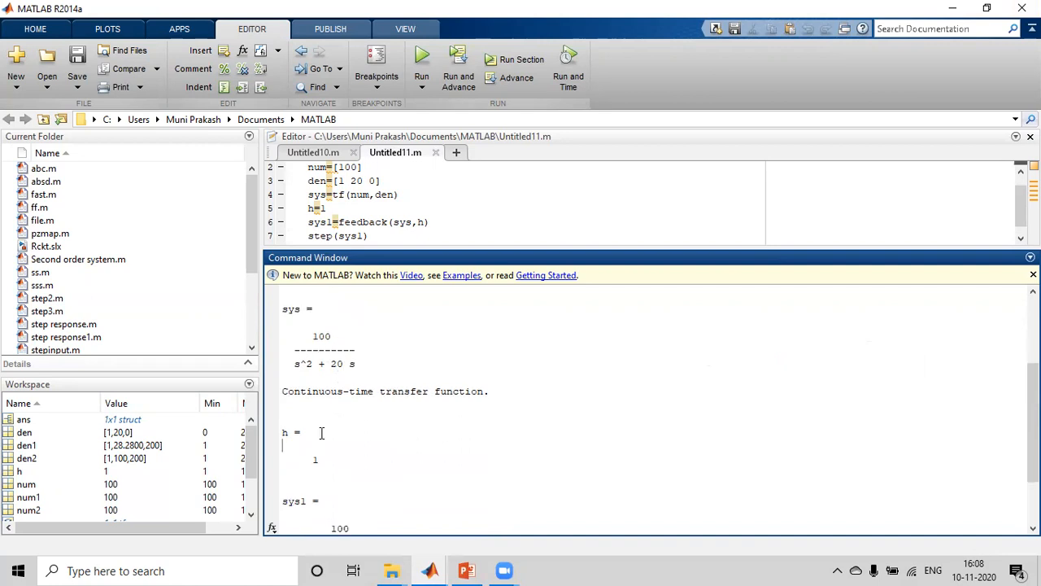
{"action": "left_click_drag", "start_coordinate": [282, 430], "coordinate": [411, 463]}
{"action": "scroll", "coordinate": [347, 457], "scroll_direction": "down", "scroll_amount": 2}
{"action": "left_click", "coordinate": [381, 441]}
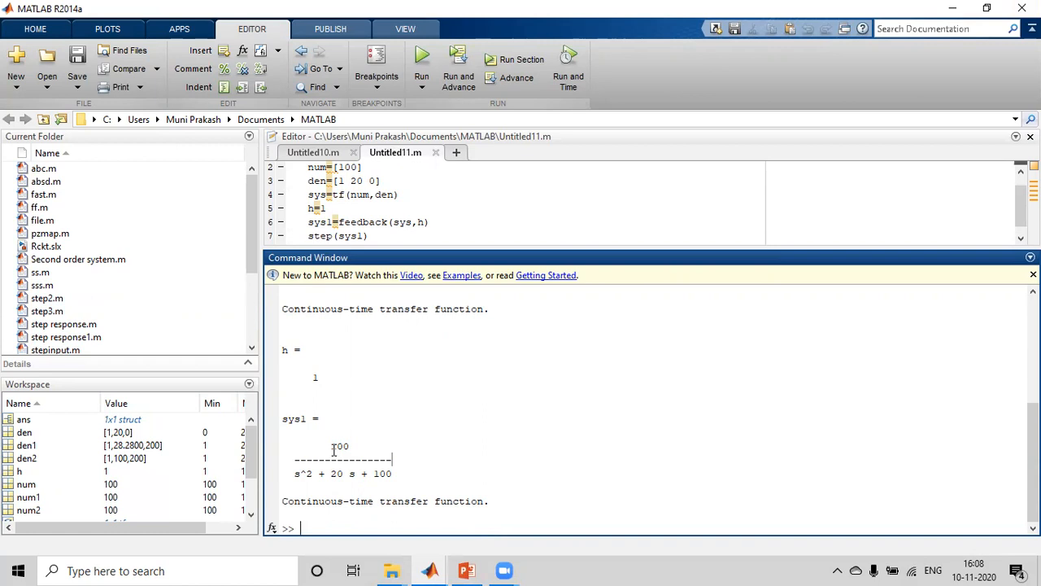
Step: Bring back the step response figure maximized and show the Peak Response characteristic with its data label
{"action": "mouse_move", "coordinate": [429, 569]}
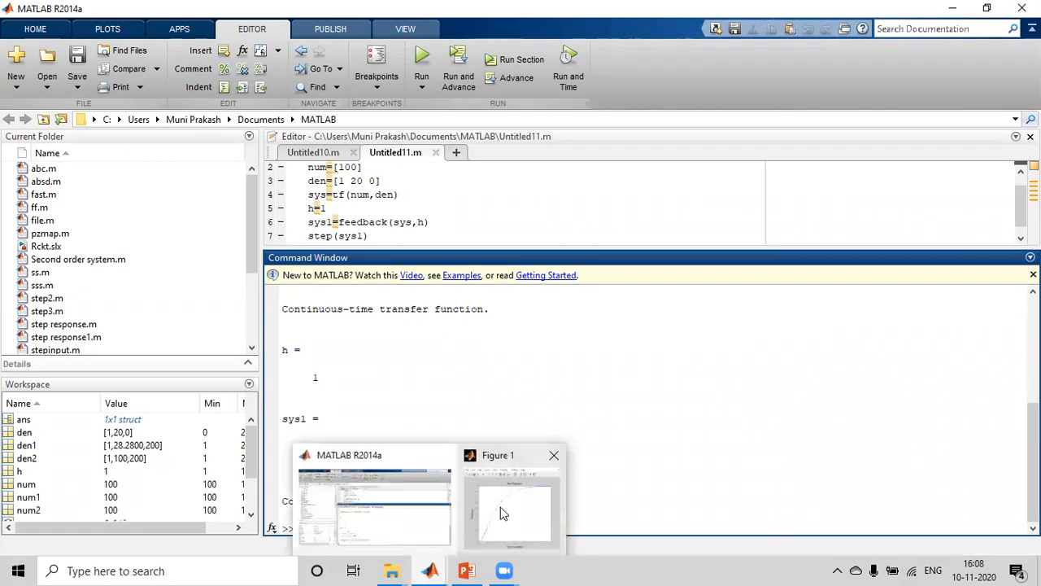
{"action": "left_click", "coordinate": [500, 507]}
{"action": "left_click", "coordinate": [681, 28]}
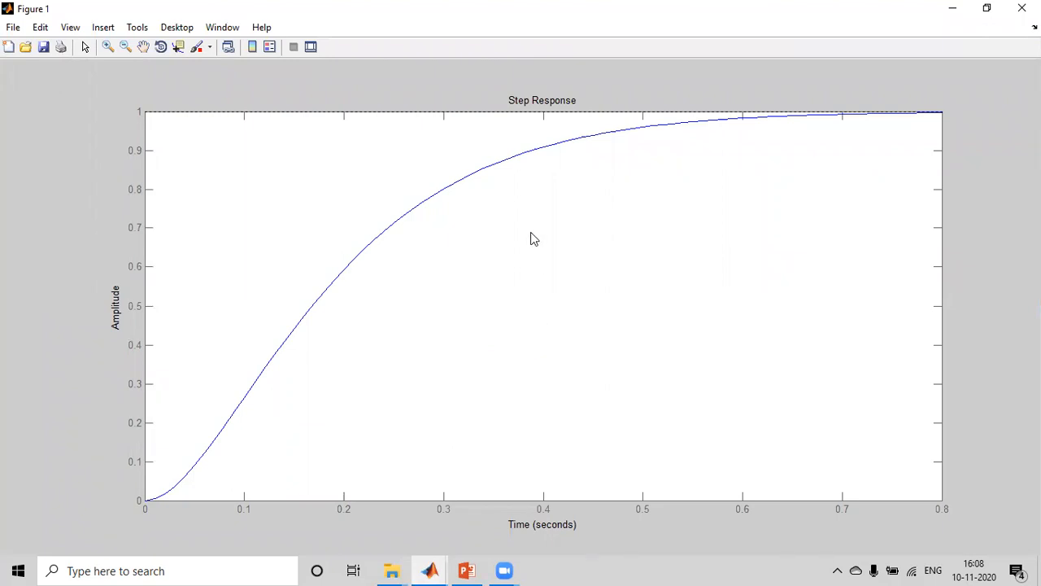
{"action": "right_click", "coordinate": [461, 250]}
{"action": "mouse_move", "coordinate": [505, 279]}
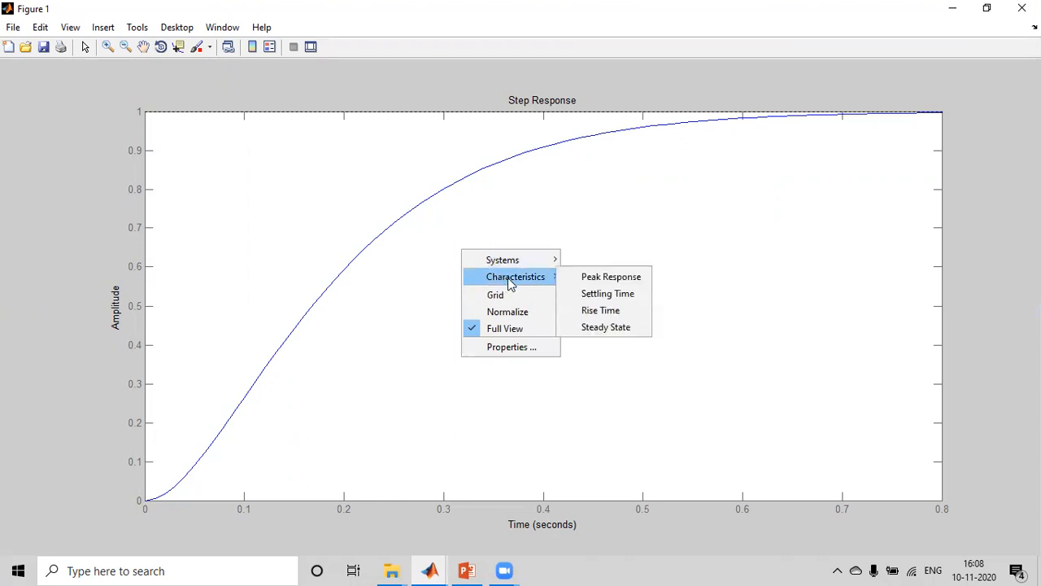
{"action": "left_click", "coordinate": [597, 280]}
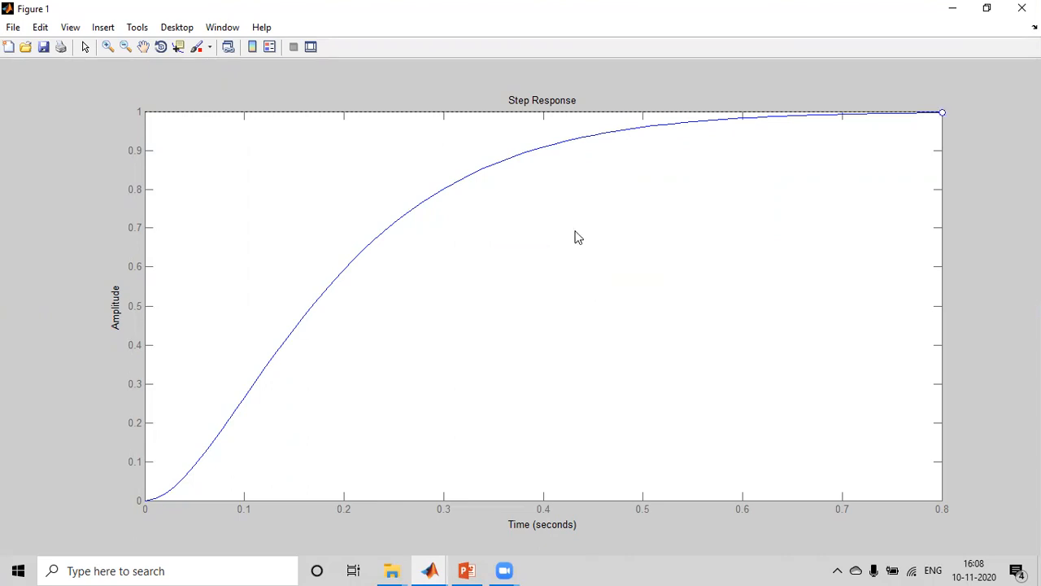
{"action": "left_click", "coordinate": [943, 115]}
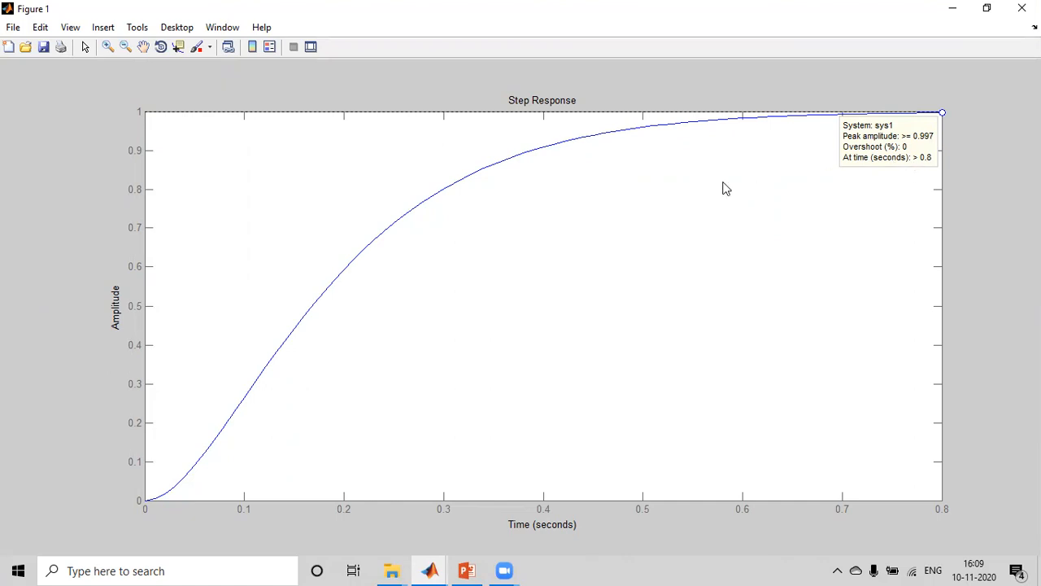
Step: Show the Settling Time characteristic and place its data label to the lower left of its marker
{"action": "right_click", "coordinate": [554, 201]}
{"action": "mouse_move", "coordinate": [612, 225]}
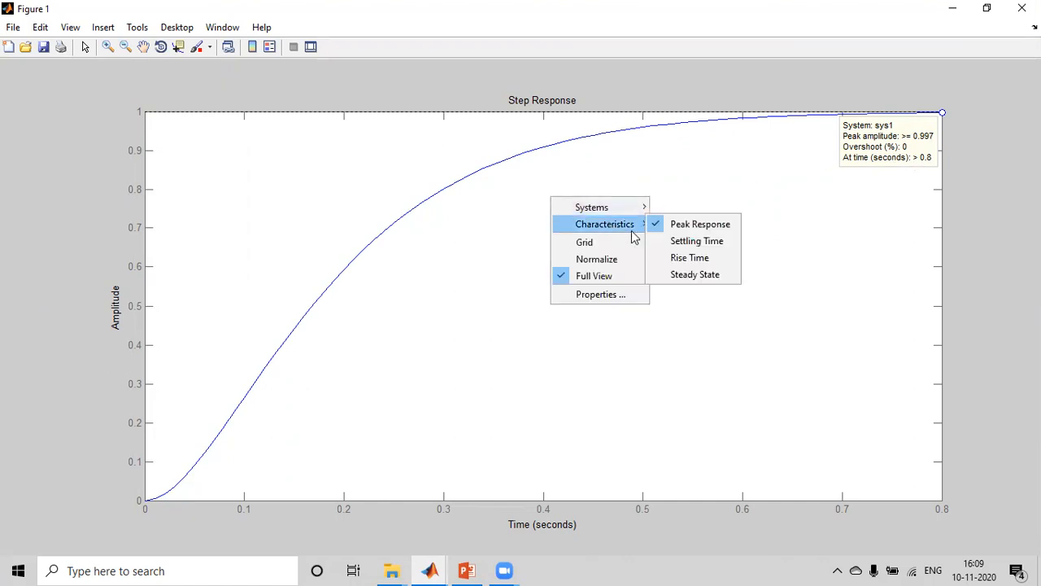
{"action": "left_click", "coordinate": [673, 241]}
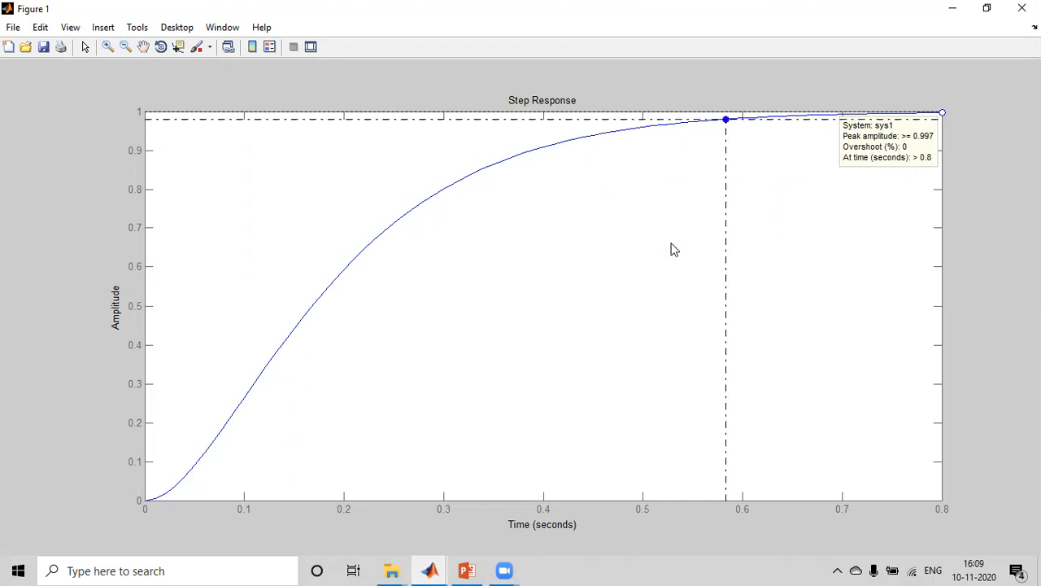
{"action": "mouse_move", "coordinate": [729, 122]}
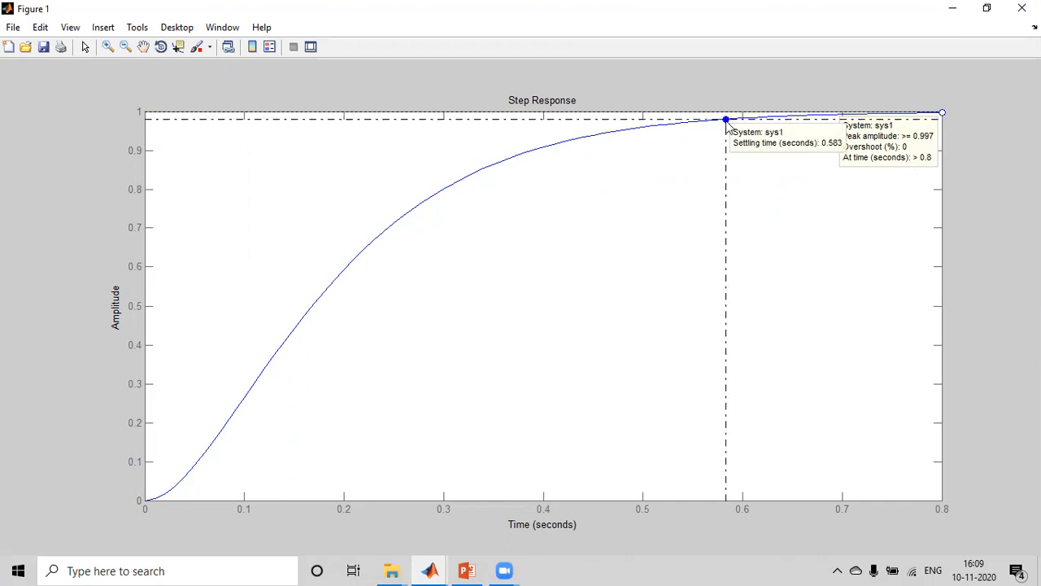
{"action": "left_click_drag", "start_coordinate": [789, 135], "coordinate": [696, 150]}
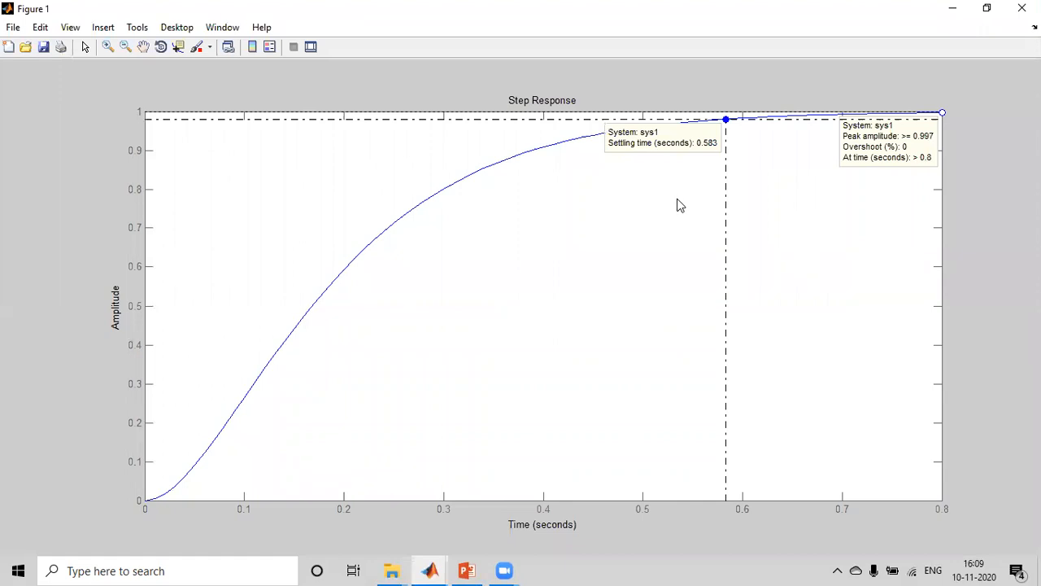
Step: Show the Rise Time characteristic on the step response with its data label
{"action": "right_click", "coordinate": [540, 204]}
{"action": "mouse_move", "coordinate": [619, 240]}
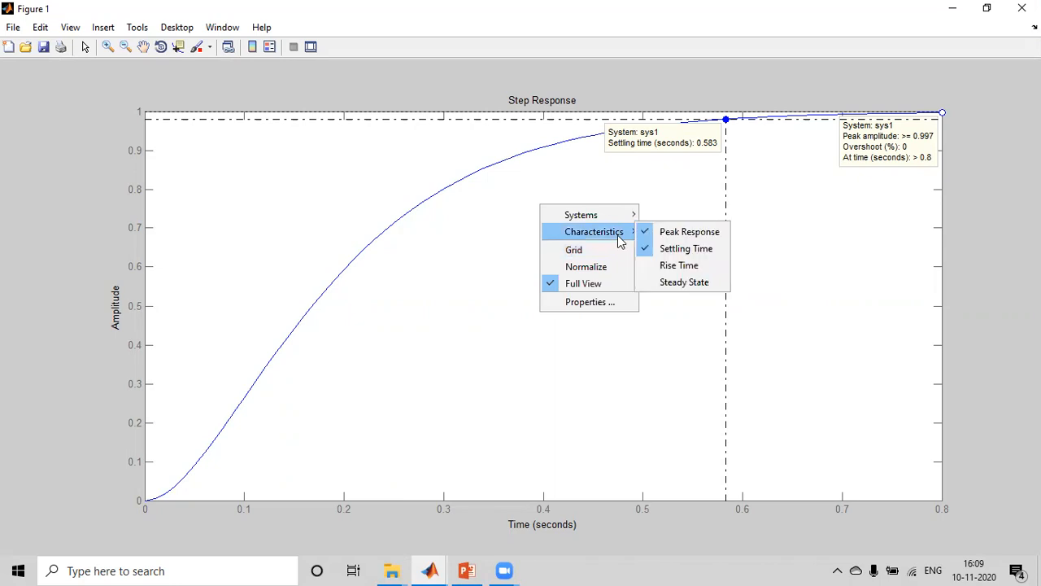
{"action": "left_click", "coordinate": [675, 270]}
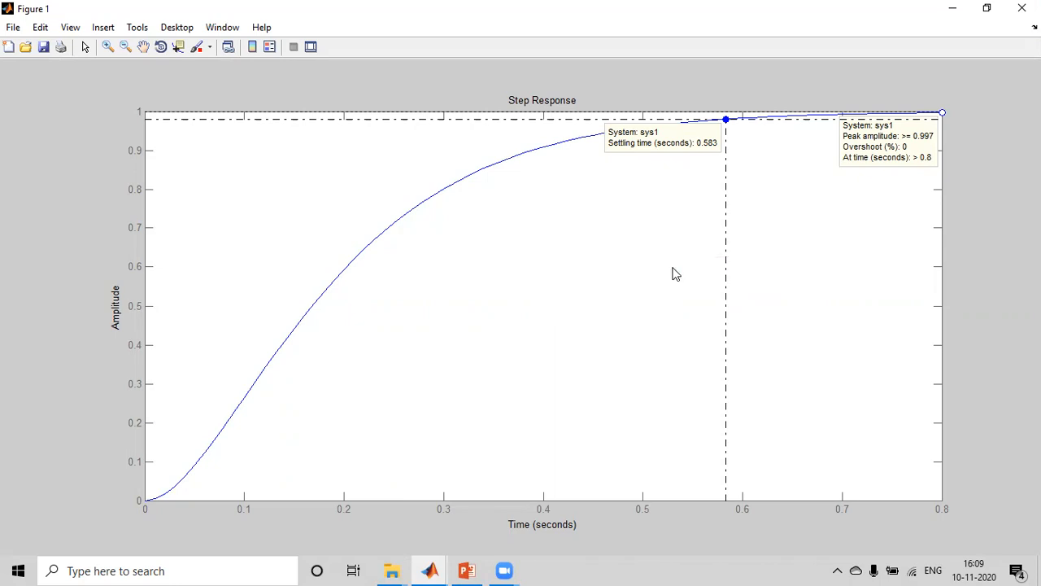
{"action": "left_click", "coordinate": [532, 152]}
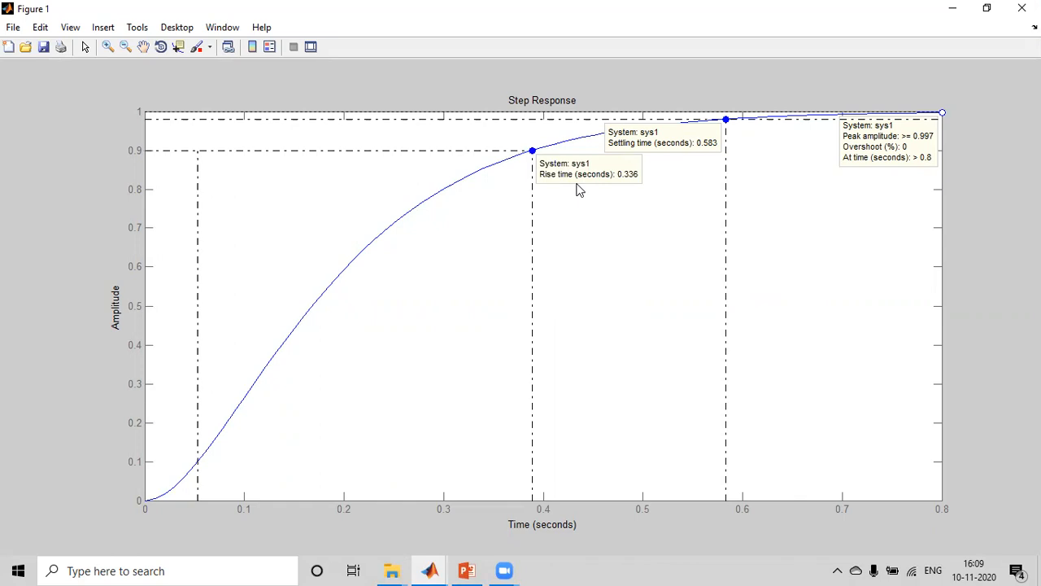
Step: Show the Steady State characteristic with its final value label on the Program-2 step response, and close the figure
{"action": "right_click", "coordinate": [460, 221]}
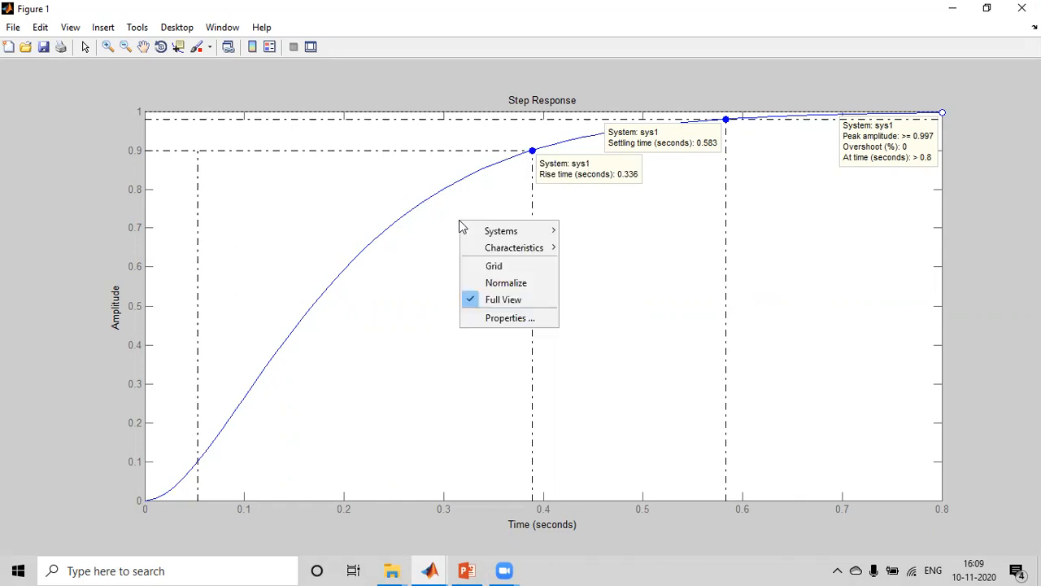
{"action": "mouse_move", "coordinate": [521, 259]}
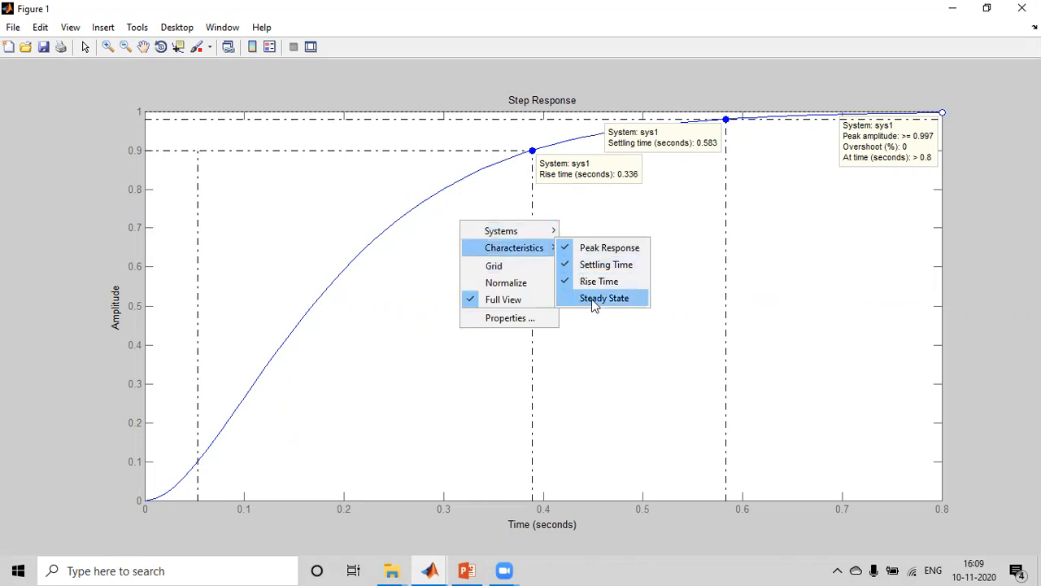
{"action": "left_click", "coordinate": [903, 178]}
{"action": "right_click", "coordinate": [467, 225]}
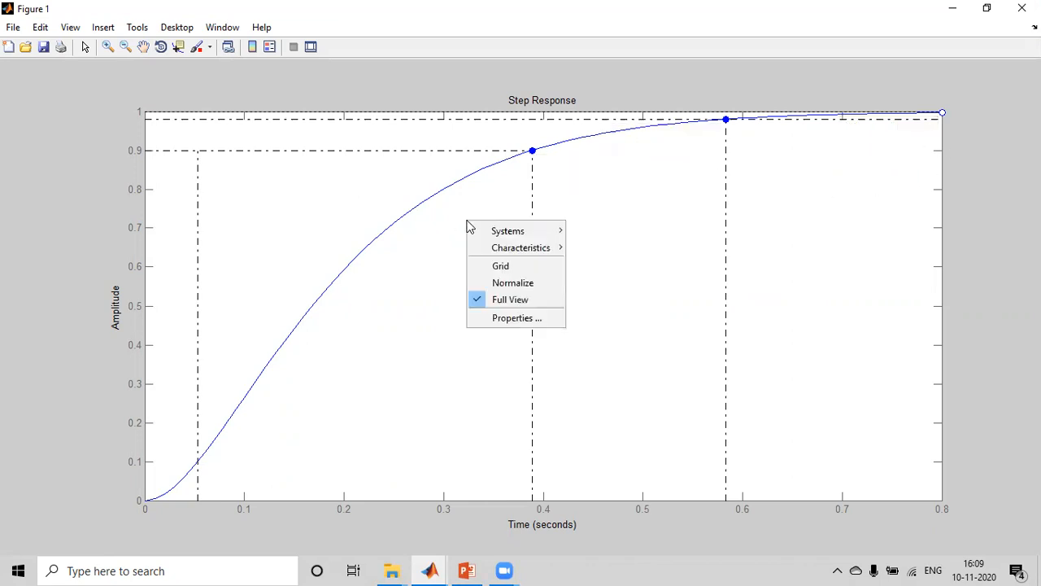
{"action": "mouse_move", "coordinate": [550, 249]}
{"action": "left_click", "coordinate": [592, 298]}
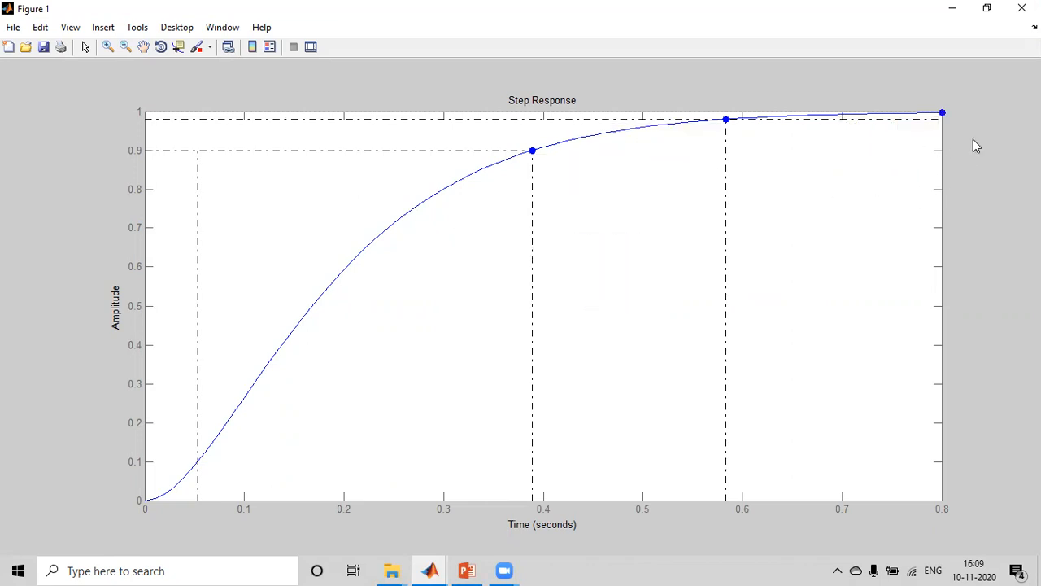
{"action": "left_click", "coordinate": [942, 114]}
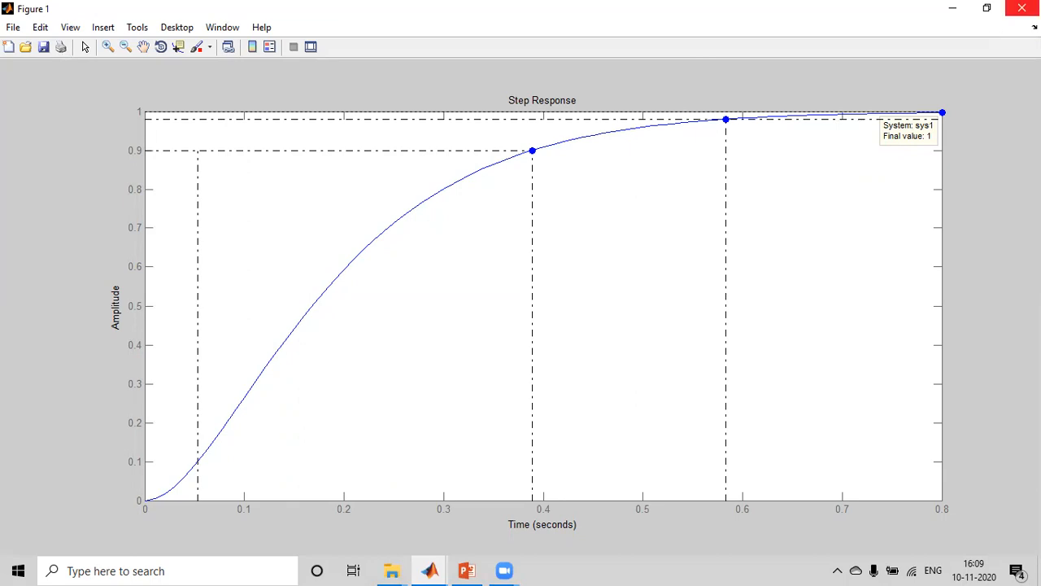
{"action": "left_click", "coordinate": [1022, 8]}
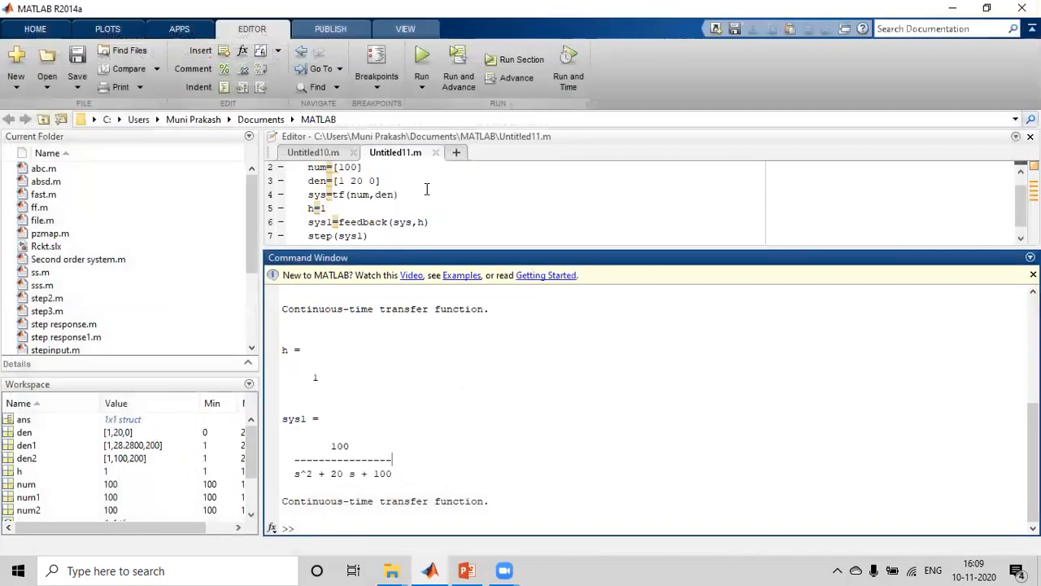
Step: Create a new blank script, then switch to PowerPoint and copy the Program-3 code from the slide
{"action": "left_click", "coordinate": [458, 154]}
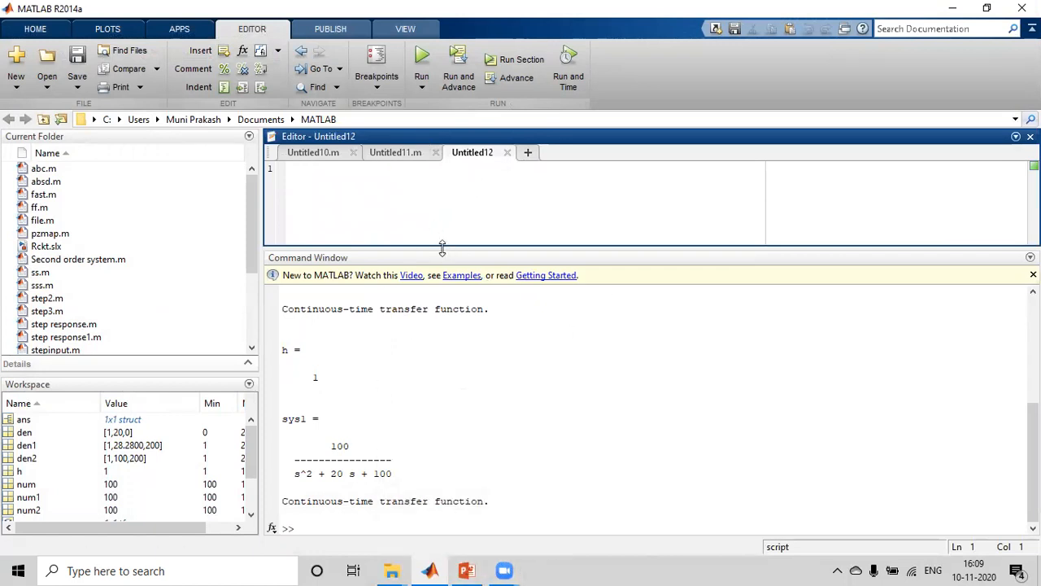
{"action": "left_click", "coordinate": [466, 570]}
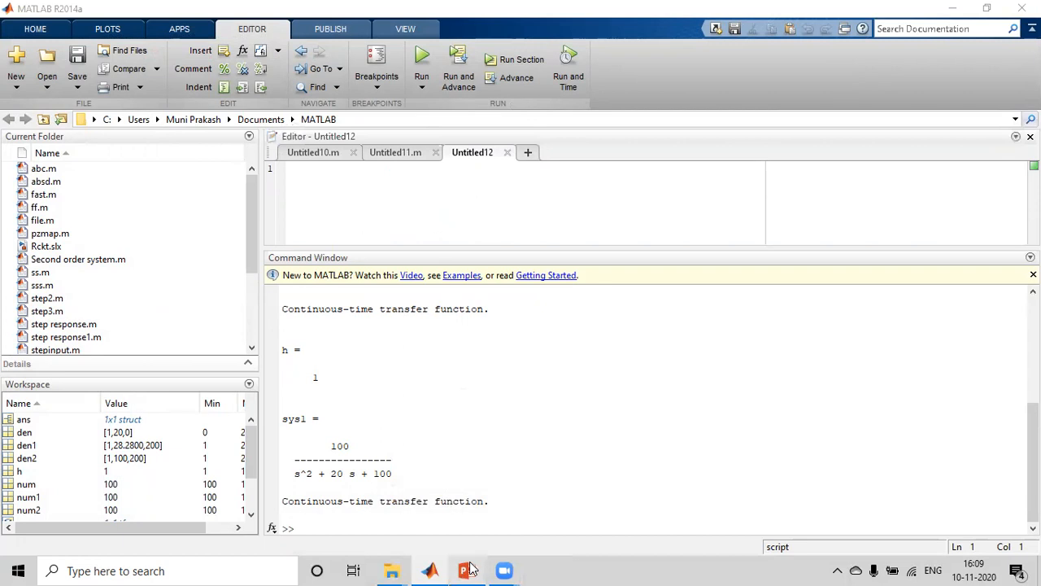
{"action": "left_click", "coordinate": [722, 397]}
{"action": "left_click_drag", "start_coordinate": [717, 378], "coordinate": [777, 459]}
{"action": "key", "text": "ctrl+c"}
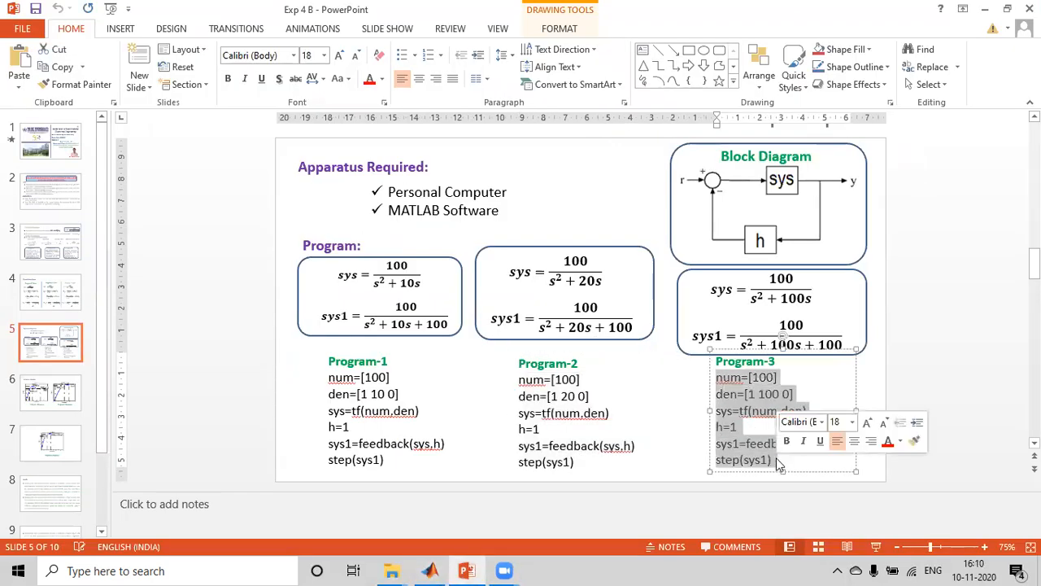
Step: Return to MATLAB, enter clc on the first line of the new script, paste the Program-3 code below it, and enlarge the editor area
{"action": "left_click", "coordinate": [429, 570]}
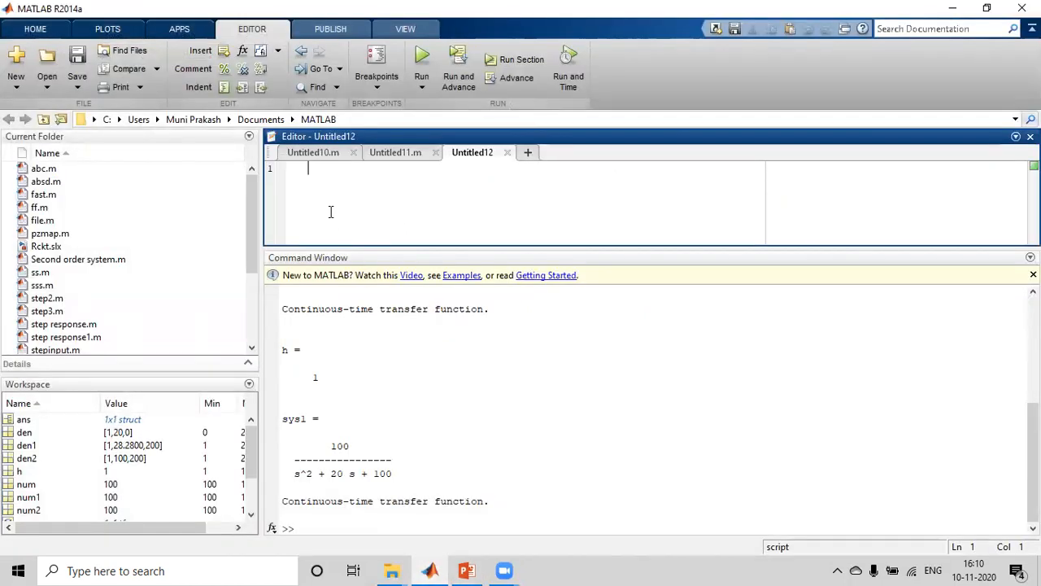
{"action": "type", "text": "clc"}
{"action": "key", "text": "ctrl+v"}
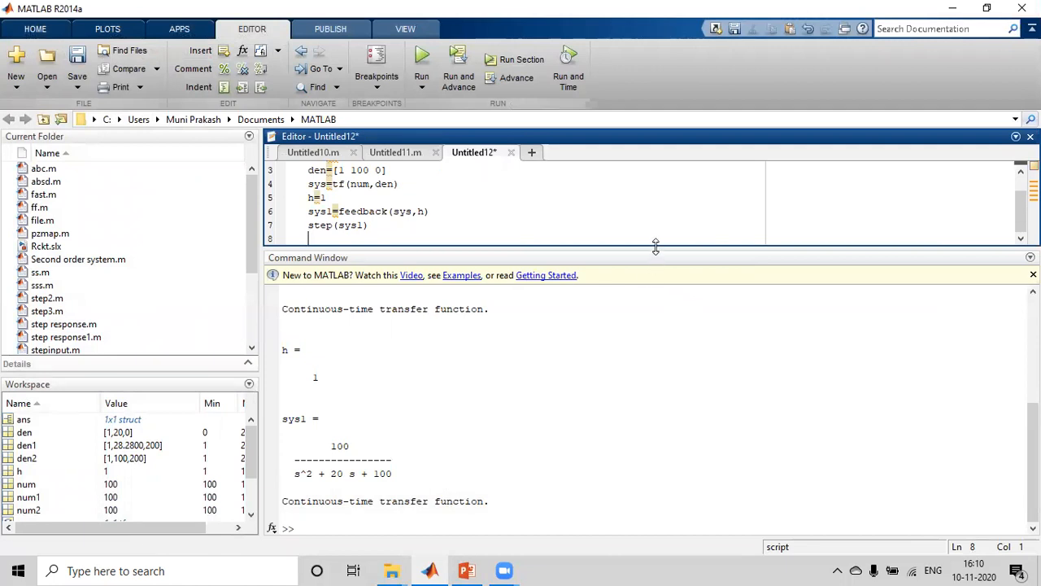
{"action": "left_click_drag", "start_coordinate": [658, 248], "coordinate": [665, 299]}
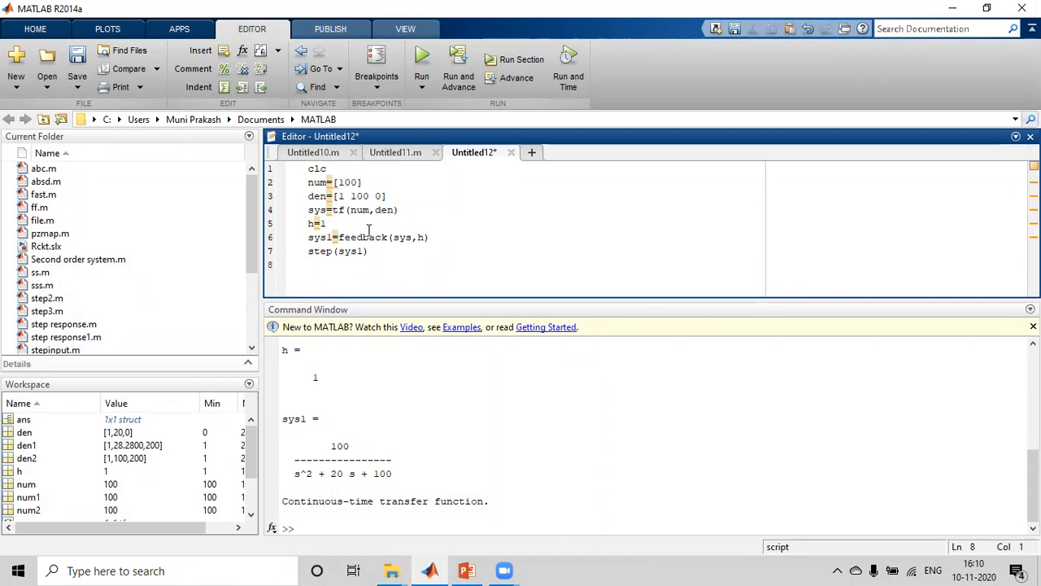
Step: Run the Program-3 script, saving it as Untitled12, and minimize the resulting step response figure
{"action": "left_click", "coordinate": [422, 64]}
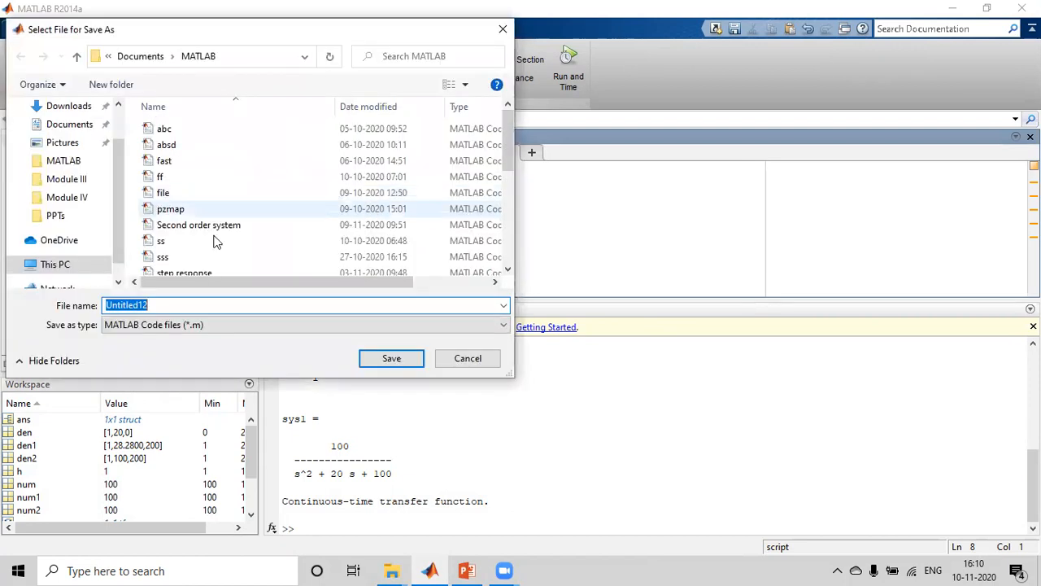
{"action": "left_click", "coordinate": [394, 359]}
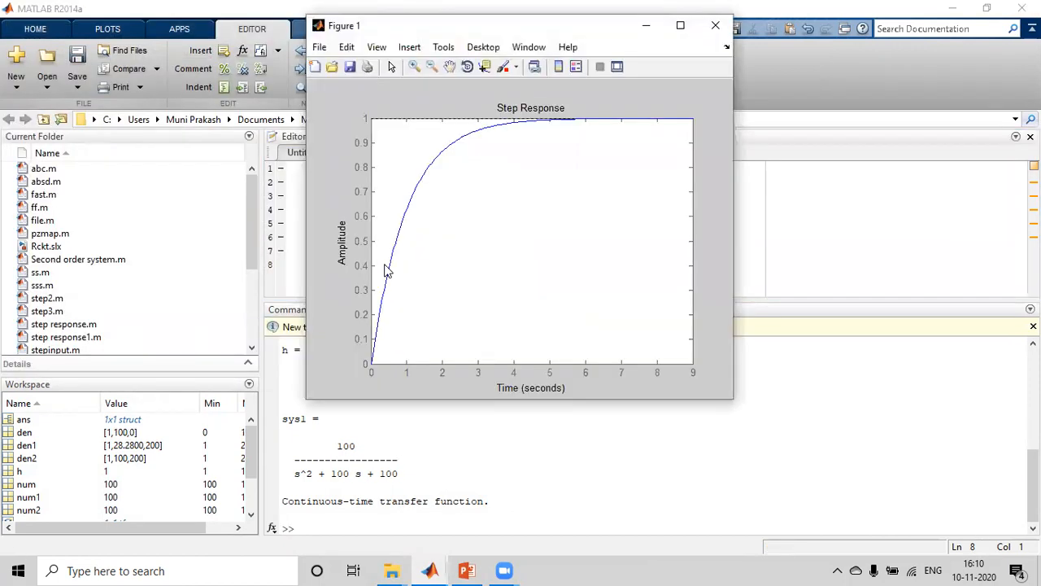
{"action": "left_click", "coordinate": [646, 26]}
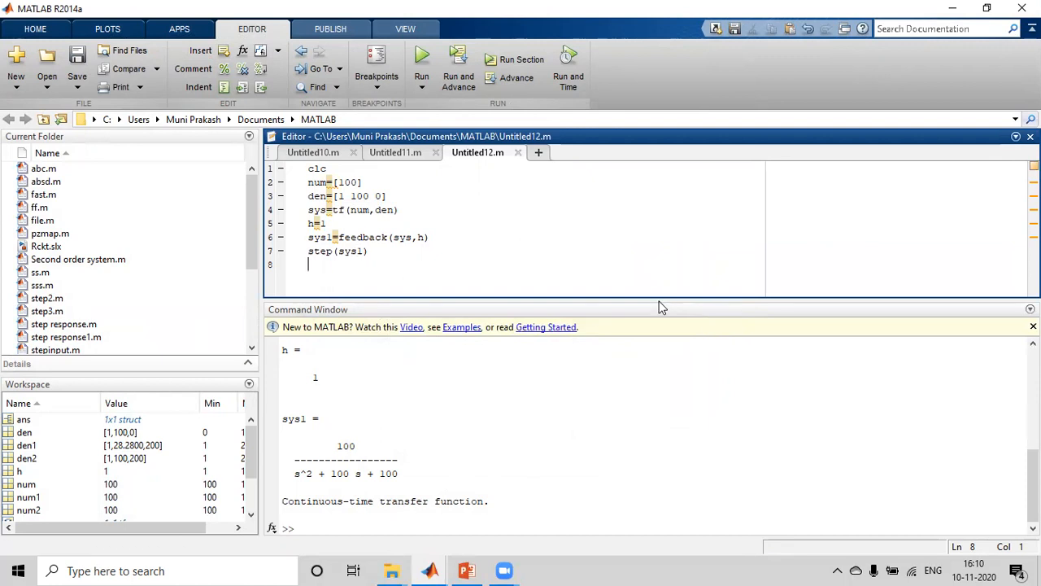
Step: Enlarge the Command Window and examine the Program-3 output for num, den, sys, h and the closed-loop transfer function sys1
{"action": "left_click_drag", "start_coordinate": [657, 297], "coordinate": [658, 253]}
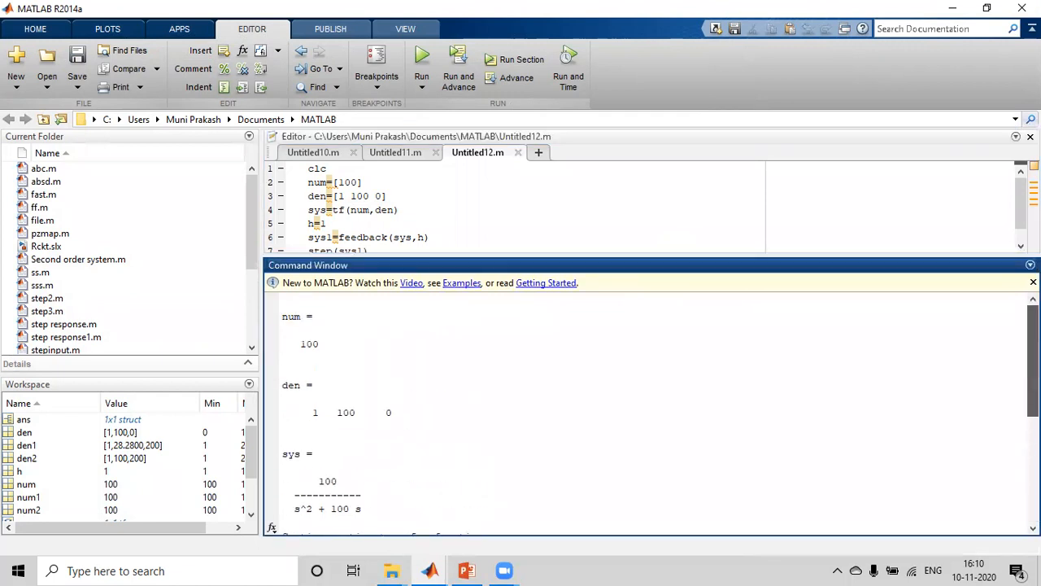
{"action": "double_click", "coordinate": [307, 343]}
{"action": "left_click_drag", "start_coordinate": [310, 412], "coordinate": [402, 412]}
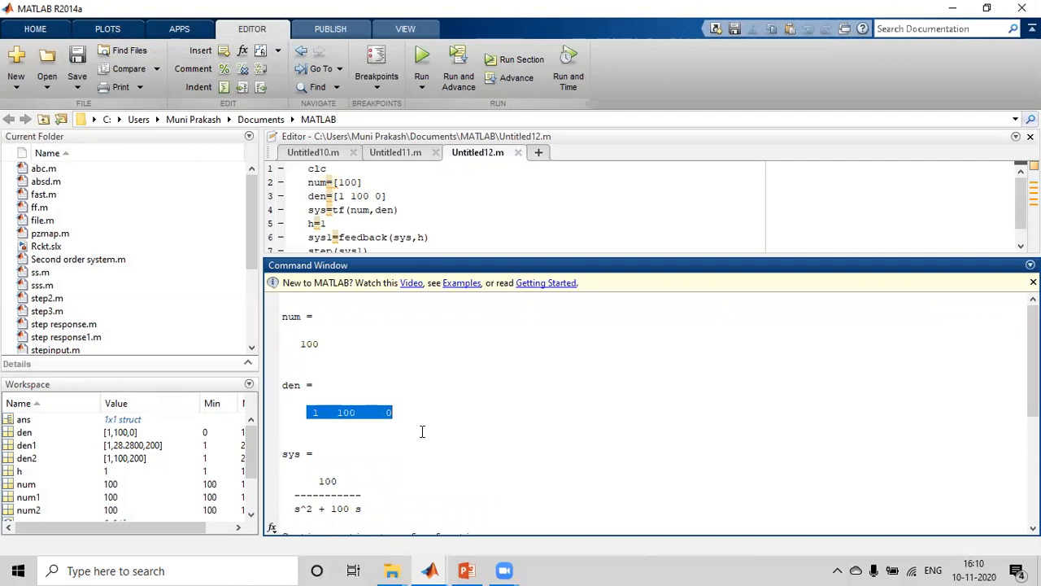
{"action": "scroll", "coordinate": [422, 431], "scroll_direction": "down", "scroll_amount": 1}
{"action": "scroll", "coordinate": [334, 423], "scroll_direction": "down", "scroll_amount": 1}
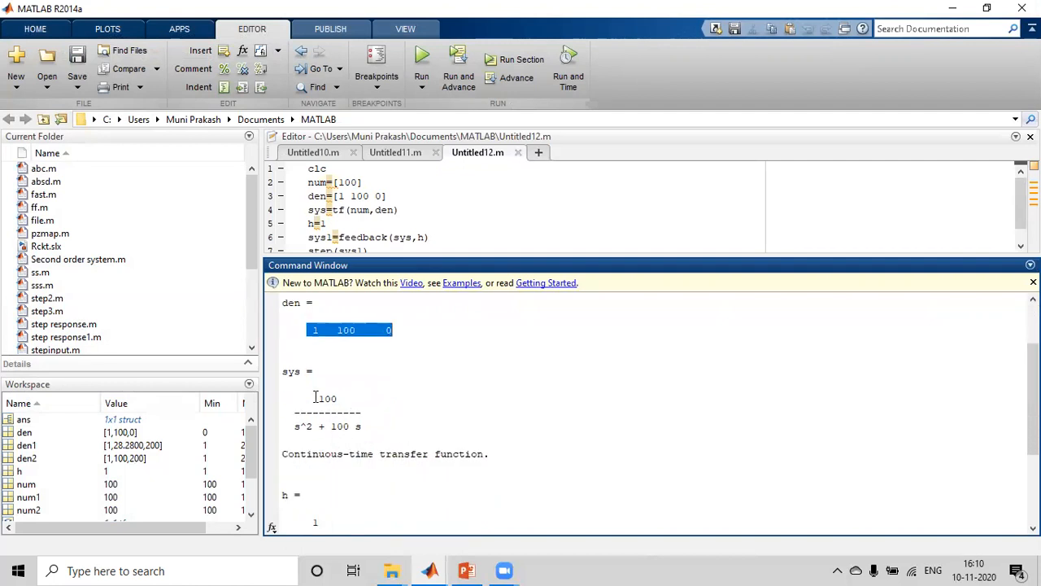
{"action": "left_click_drag", "start_coordinate": [316, 397], "coordinate": [375, 430]}
{"action": "left_click", "coordinate": [413, 420]}
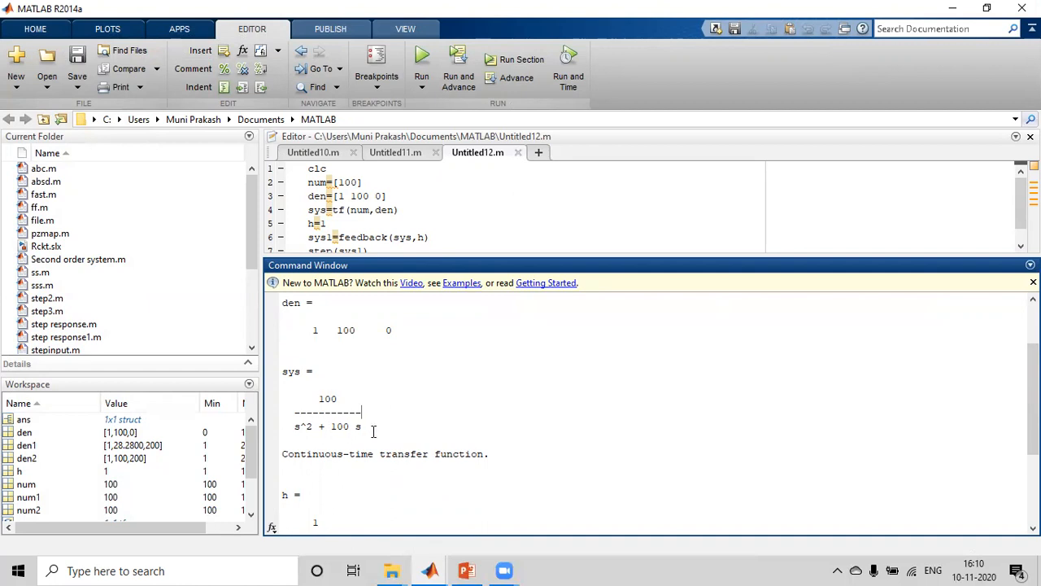
{"action": "scroll", "coordinate": [374, 431], "scroll_direction": "down", "scroll_amount": 2}
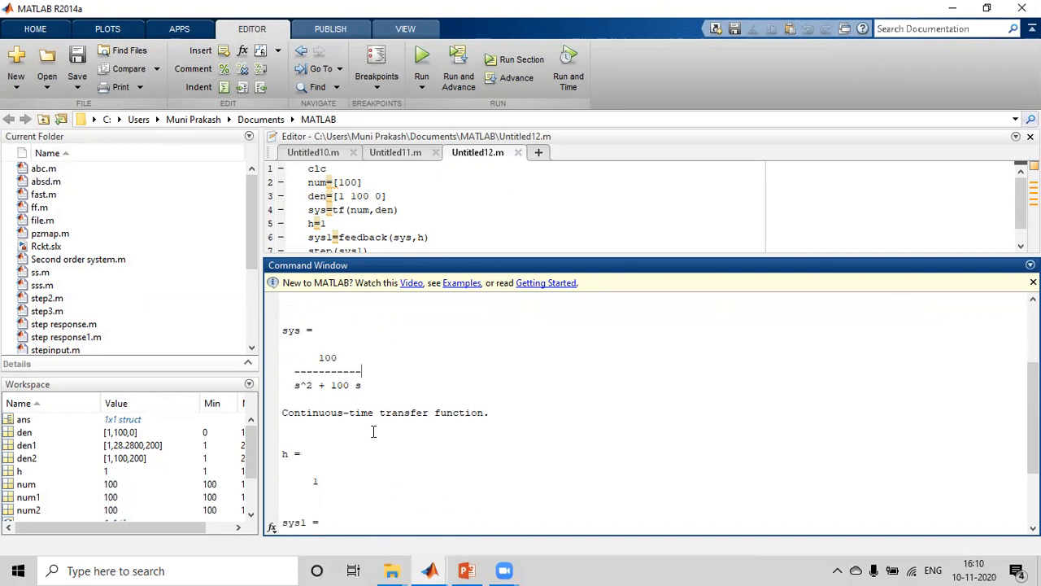
{"action": "left_click_drag", "start_coordinate": [301, 432], "coordinate": [363, 444]}
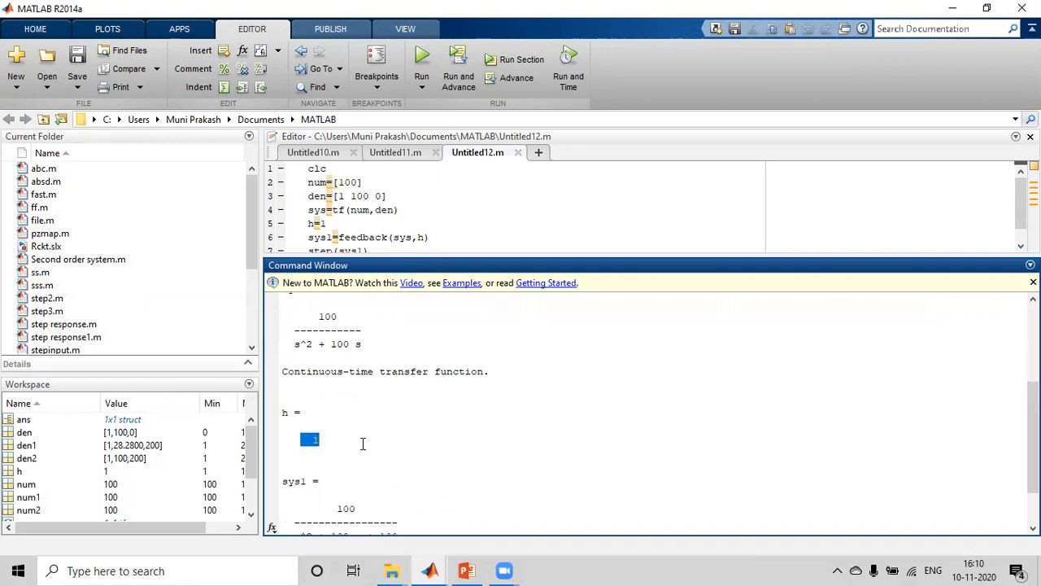
{"action": "scroll", "coordinate": [360, 440], "scroll_direction": "down", "scroll_amount": 2}
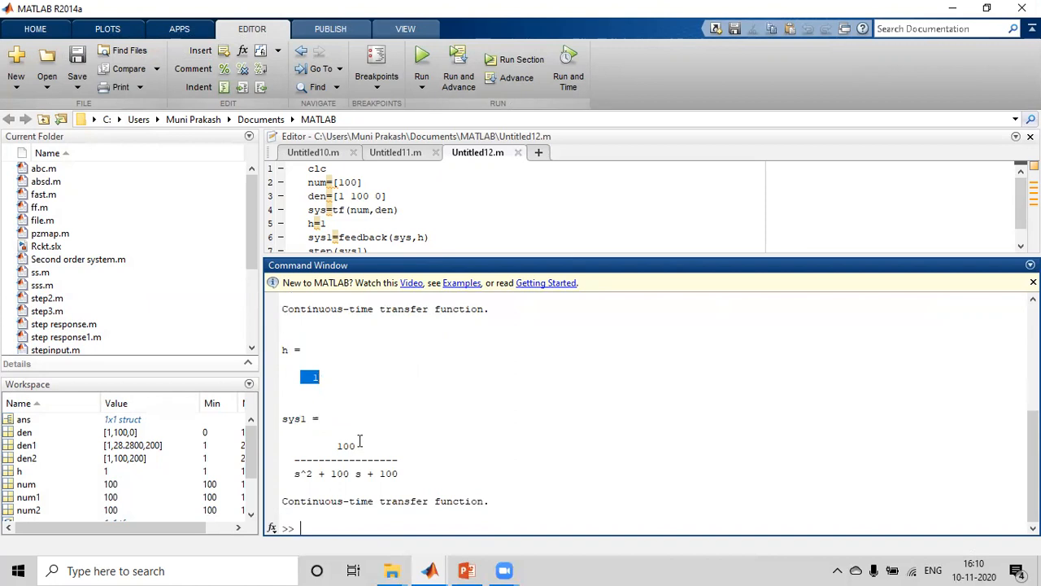
{"action": "left_click", "coordinate": [333, 444]}
{"action": "left_click_drag", "start_coordinate": [333, 444], "coordinate": [421, 476]}
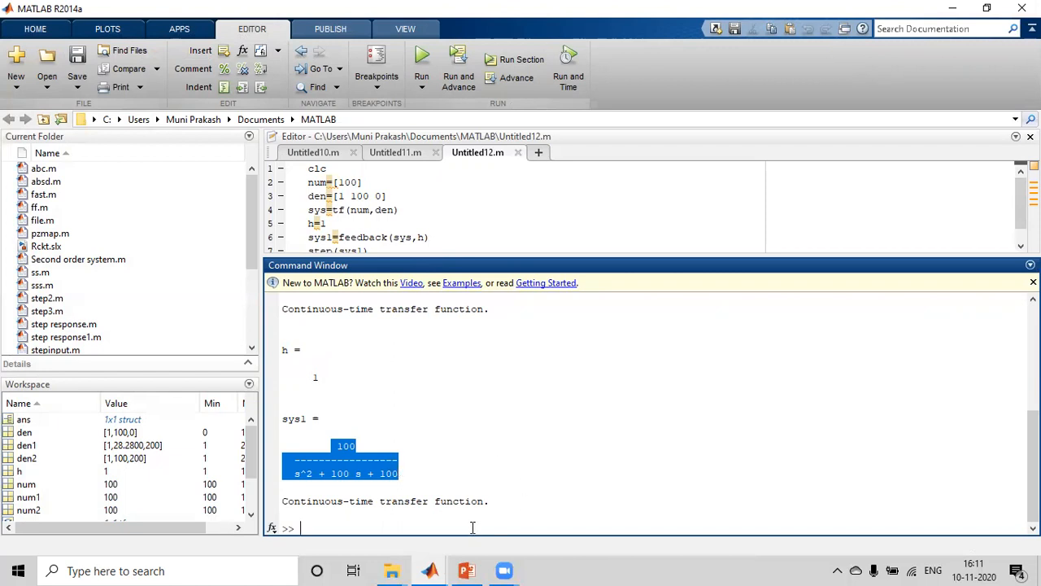
Step: Bring back the Program-3 step response figure maximized and show the Peak Response characteristic with its data label
{"action": "mouse_move", "coordinate": [433, 569]}
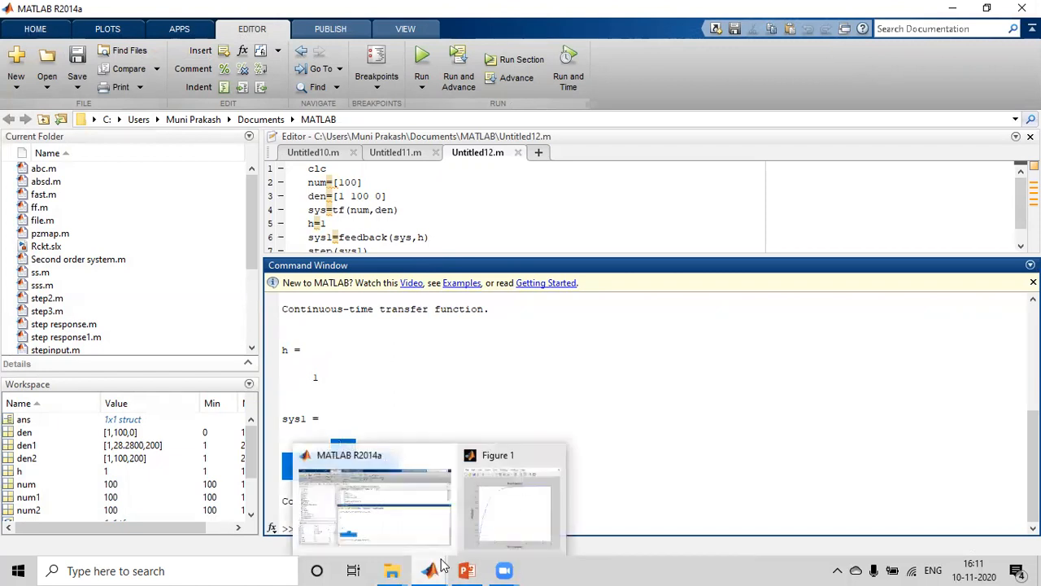
{"action": "left_click", "coordinate": [495, 527]}
{"action": "left_click", "coordinate": [681, 25]}
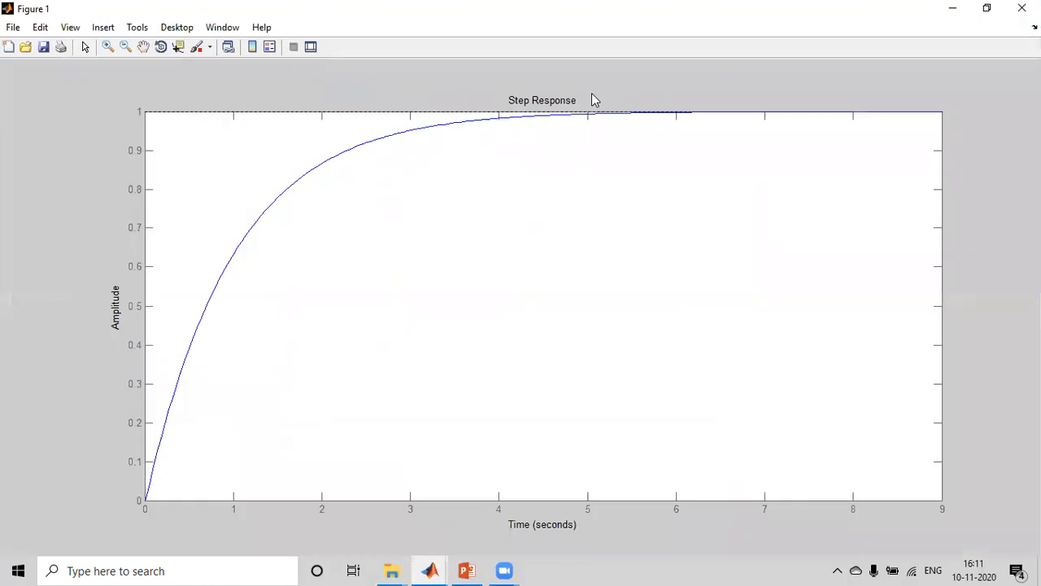
{"action": "right_click", "coordinate": [337, 190]}
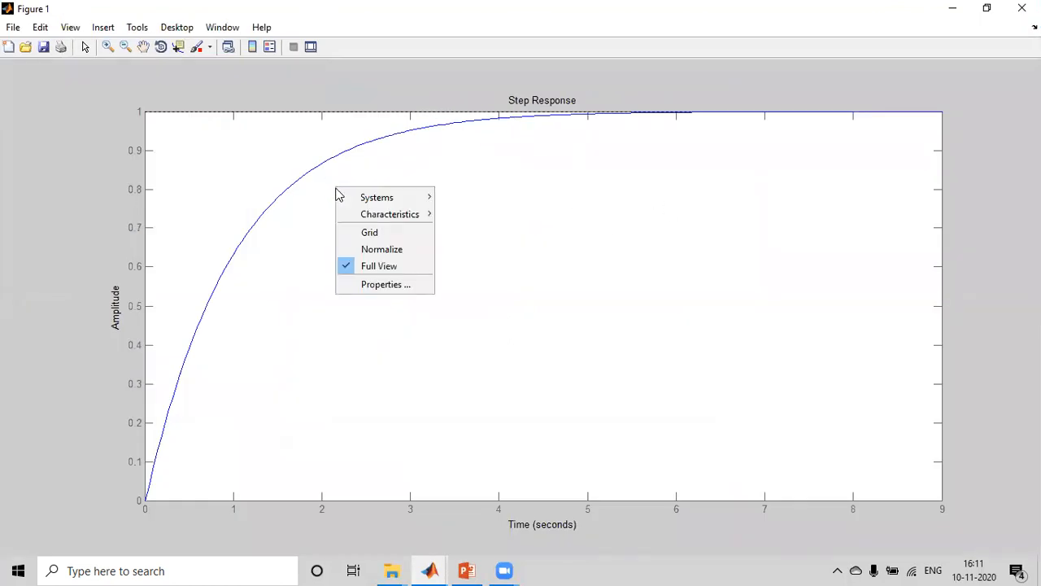
{"action": "mouse_move", "coordinate": [394, 218]}
{"action": "left_click", "coordinate": [469, 215]}
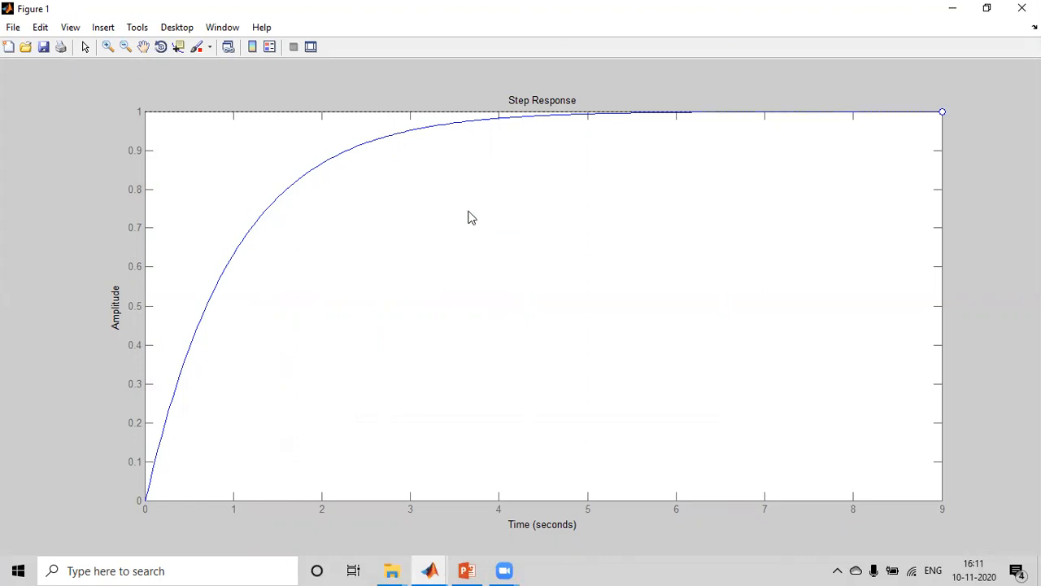
{"action": "left_click", "coordinate": [942, 112]}
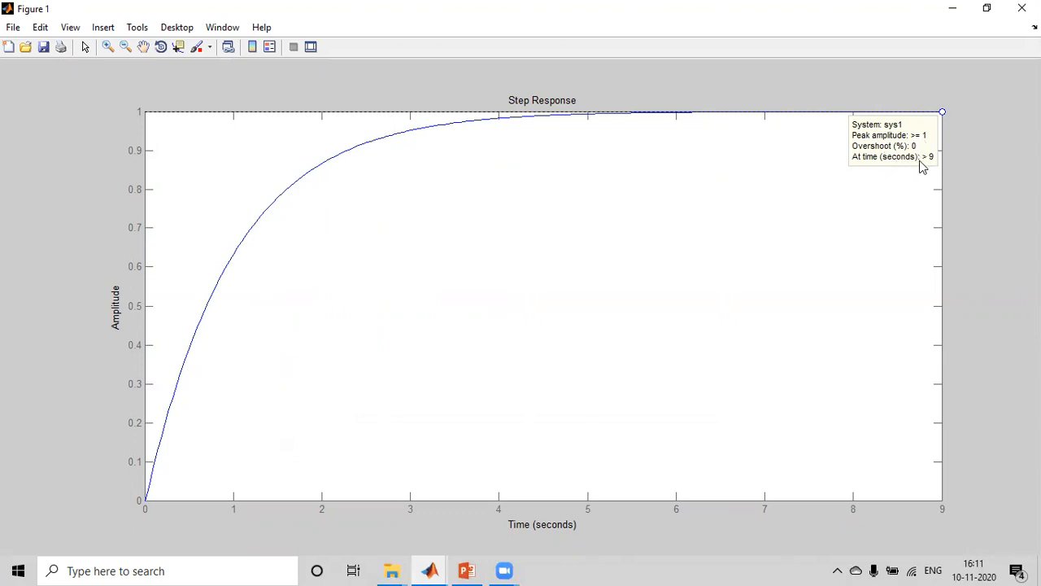
Step: Show the Settling Time characteristic on the Program-3 step response with its data label
{"action": "right_click", "coordinate": [552, 169]}
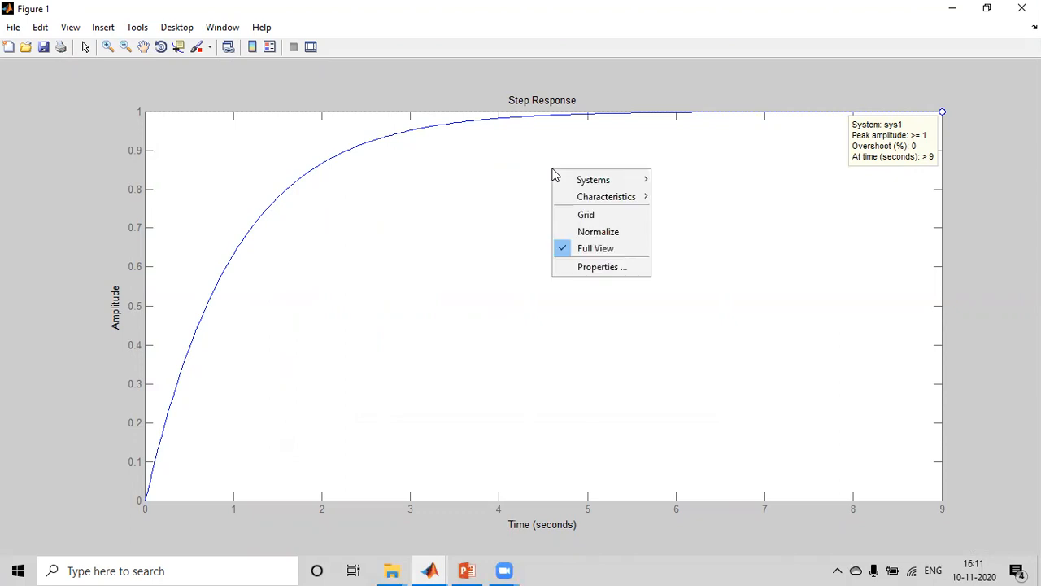
{"action": "mouse_move", "coordinate": [624, 198]}
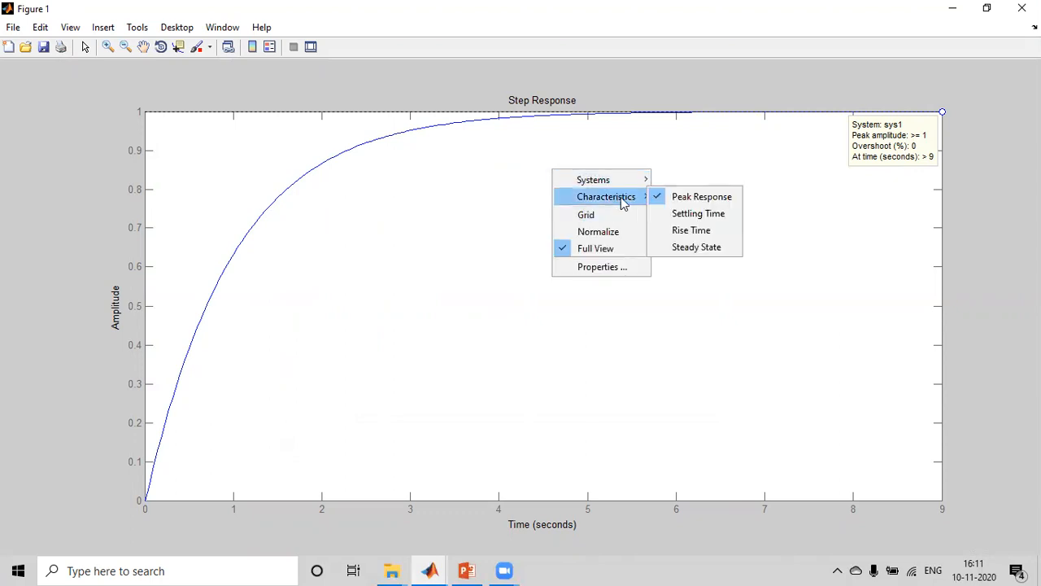
{"action": "left_click", "coordinate": [688, 212]}
{"action": "left_click", "coordinate": [489, 120]}
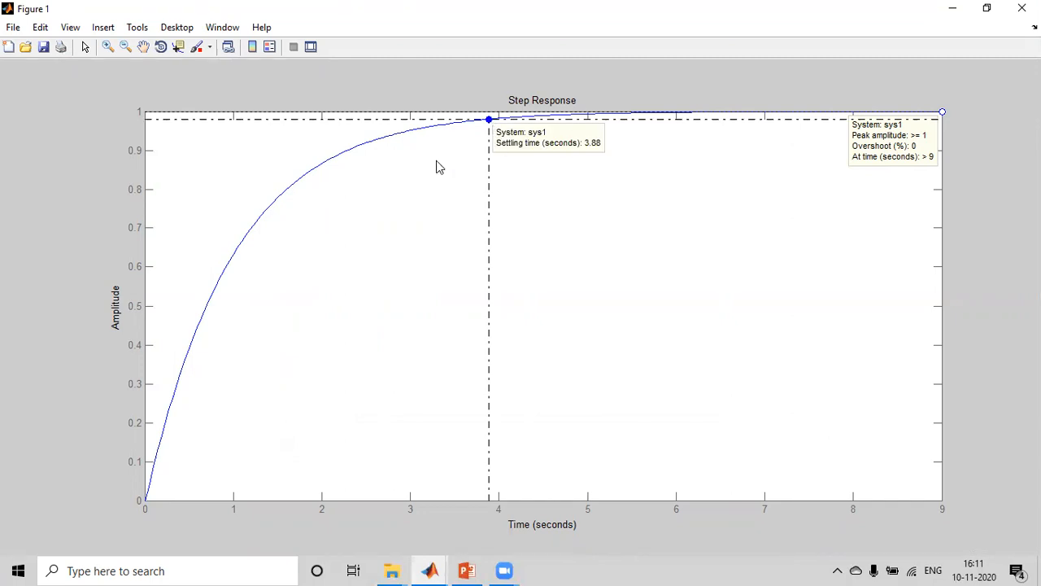
Step: Show the Rise Time characteristic on the Program-3 step response with its data label
{"action": "right_click", "coordinate": [537, 213]}
{"action": "mouse_move", "coordinate": [594, 241]}
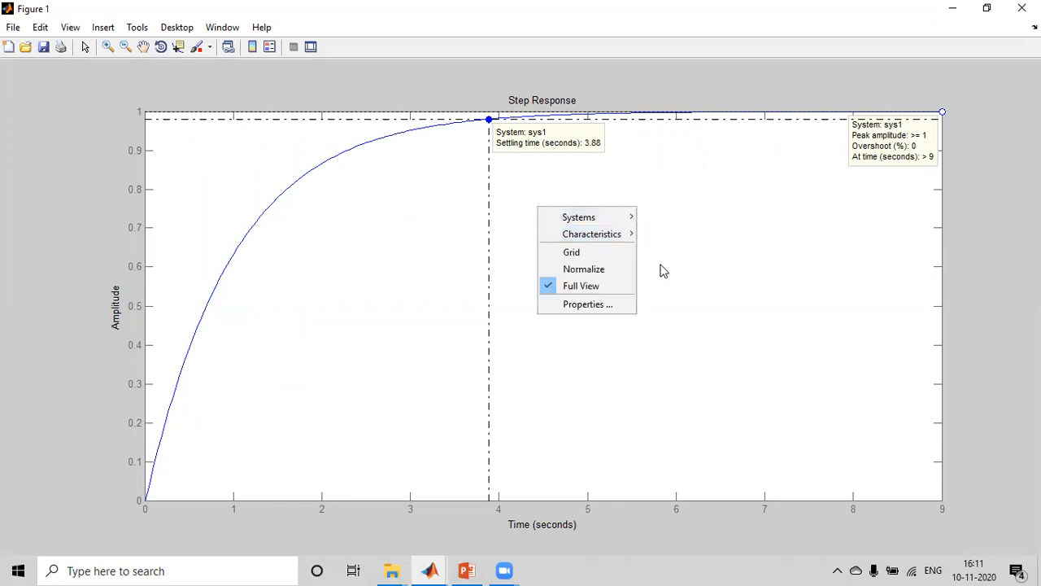
{"action": "left_click", "coordinate": [675, 269]}
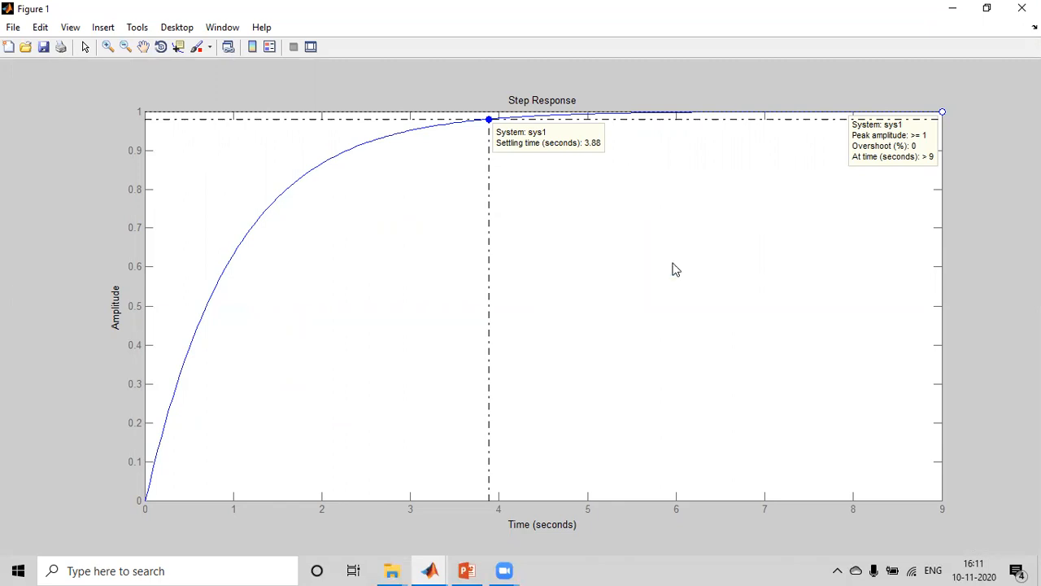
{"action": "left_click", "coordinate": [349, 152]}
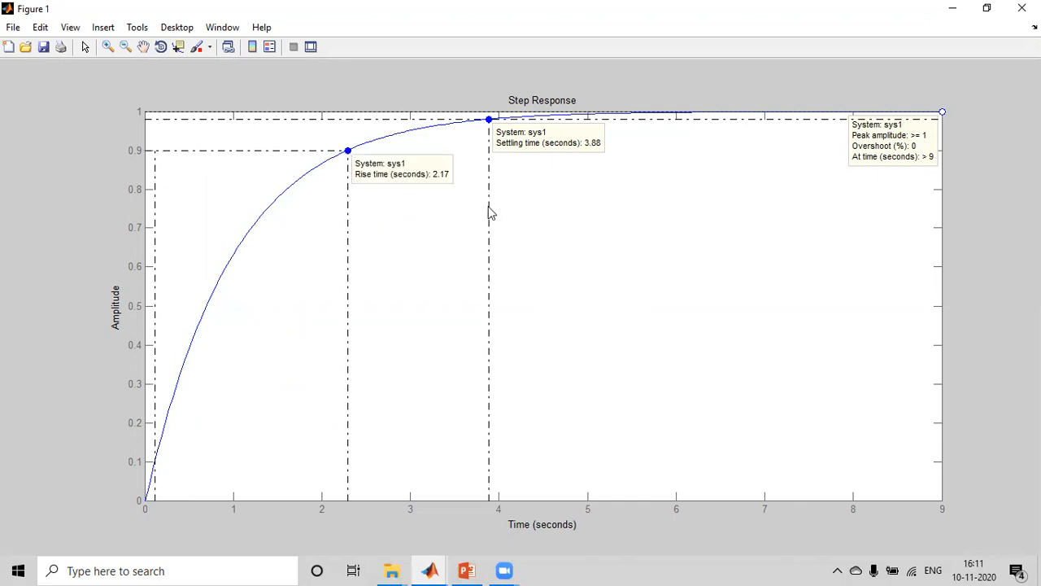
{"action": "right_click", "coordinate": [436, 243]}
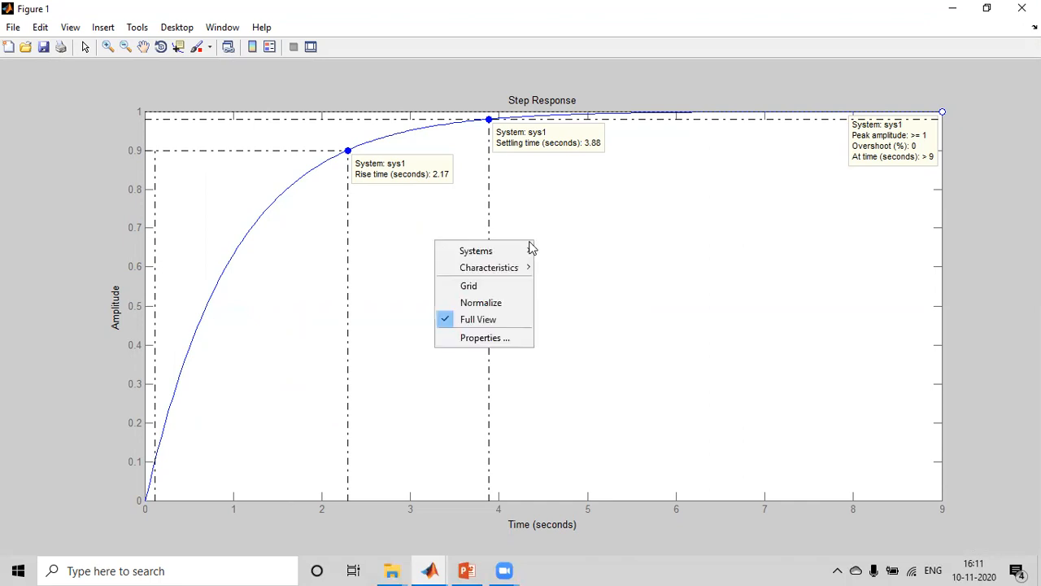
{"action": "mouse_move", "coordinate": [521, 269]}
{"action": "left_click", "coordinate": [913, 179]}
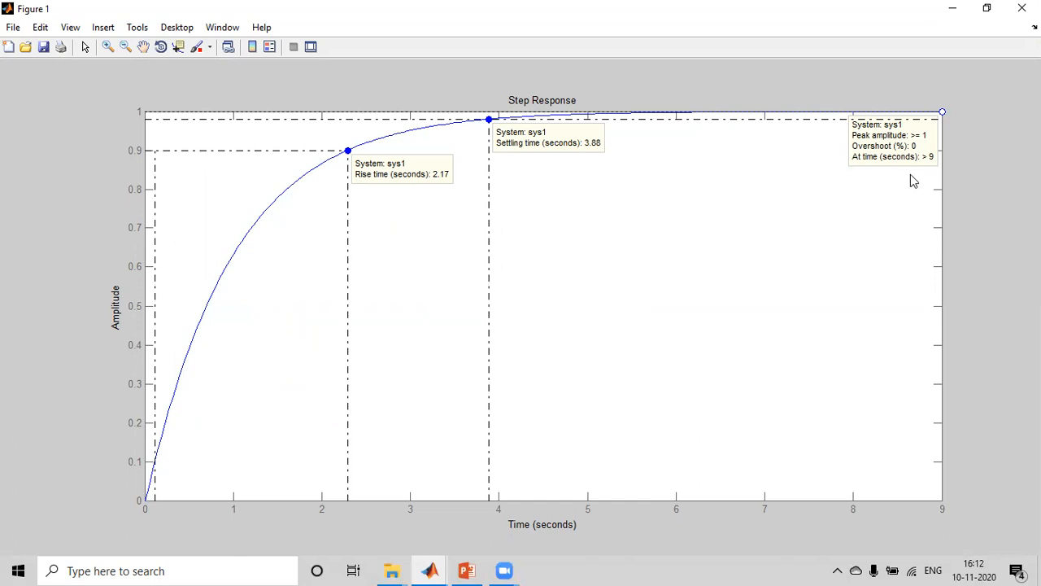
Step: Show the Steady State characteristic with its final value label on the Program-3 step response, and close the figure
{"action": "right_click", "coordinate": [533, 218]}
{"action": "mouse_move", "coordinate": [603, 246]}
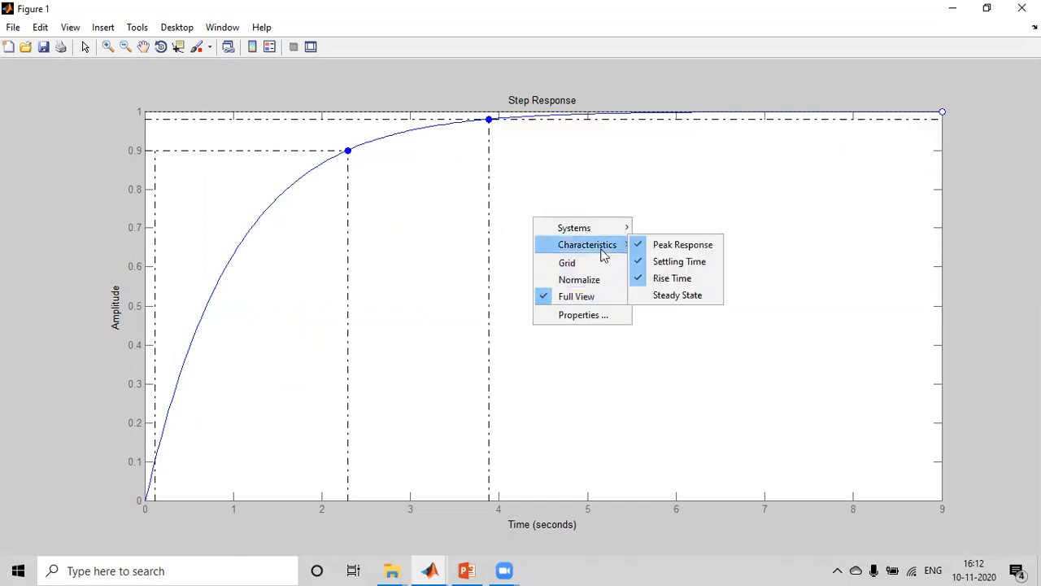
{"action": "left_click", "coordinate": [677, 296]}
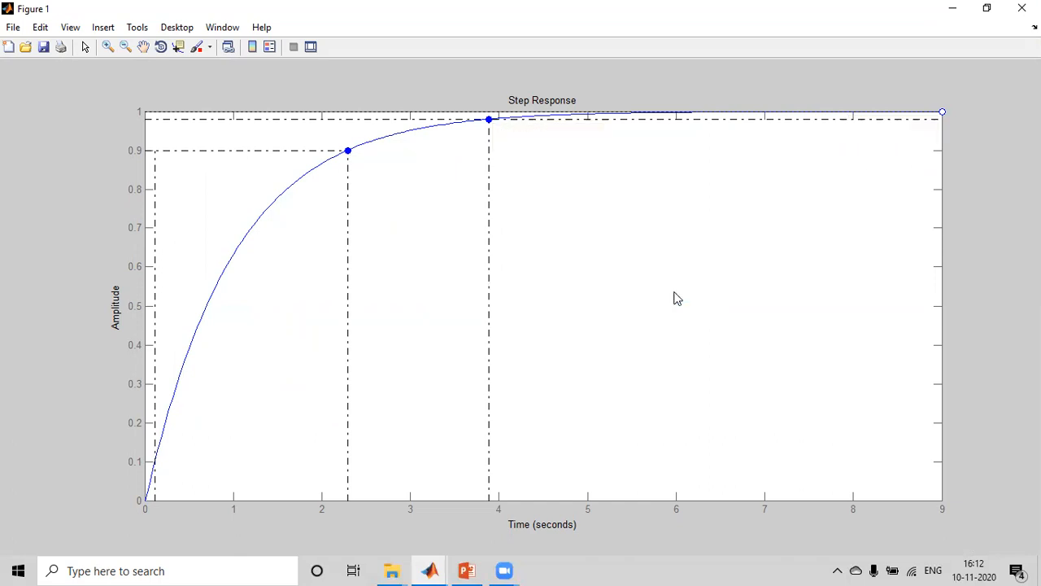
{"action": "left_click", "coordinate": [943, 113]}
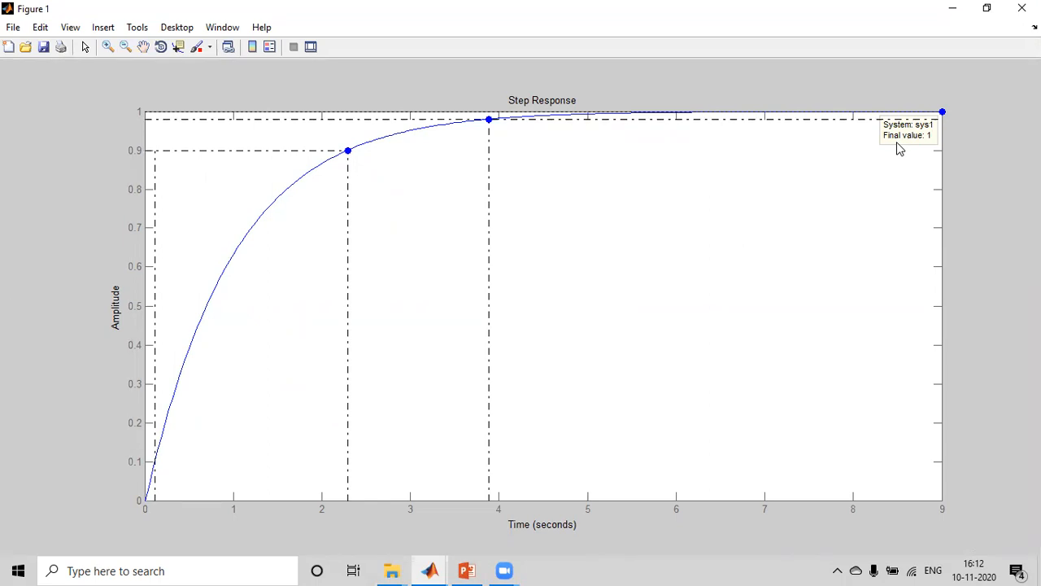
{"action": "left_click", "coordinate": [1022, 8]}
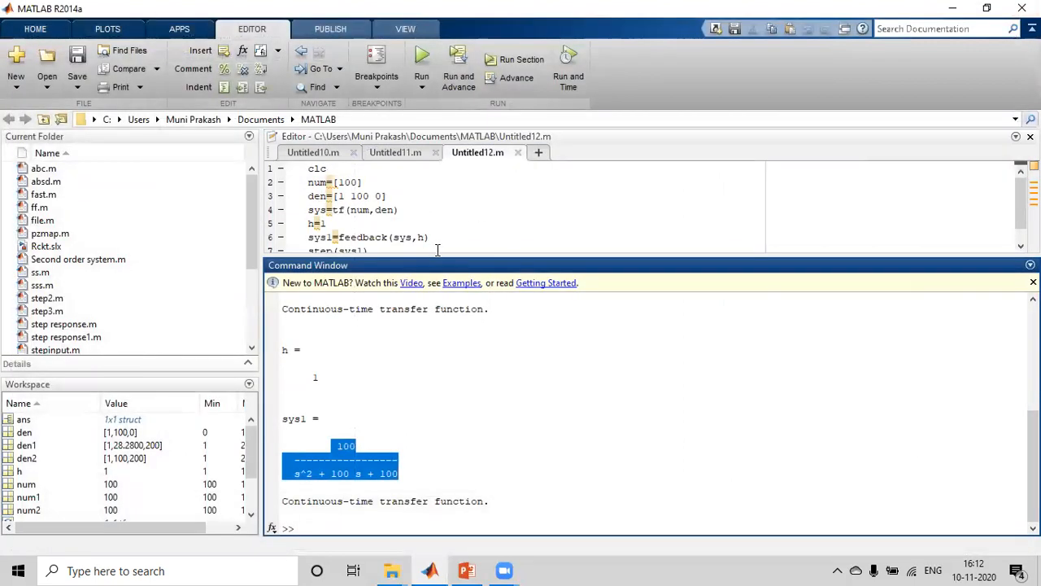
Step: Add stepinfo(sys1) after the step command in Untitled12.m, run the script, and minimize the resulting figure
{"action": "left_click_drag", "start_coordinate": [452, 257], "coordinate": [445, 354]}
{"action": "left_click", "coordinate": [385, 253]}
{"action": "key", "text": "Return"}
{"action": "type", "text": "st"}
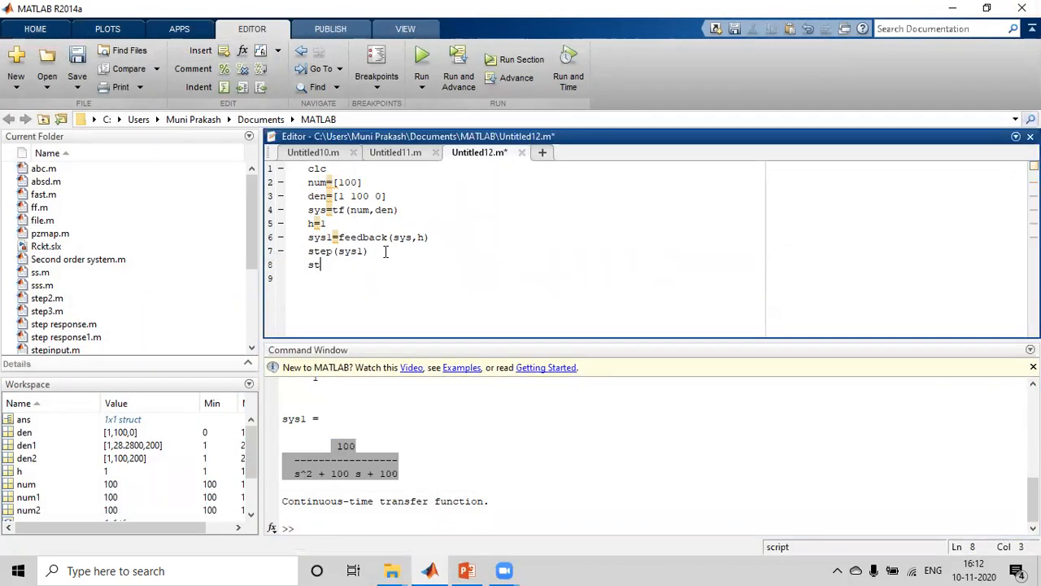
{"action": "type", "text": "epinfo(sys1)"}
{"action": "left_click", "coordinate": [421, 71]}
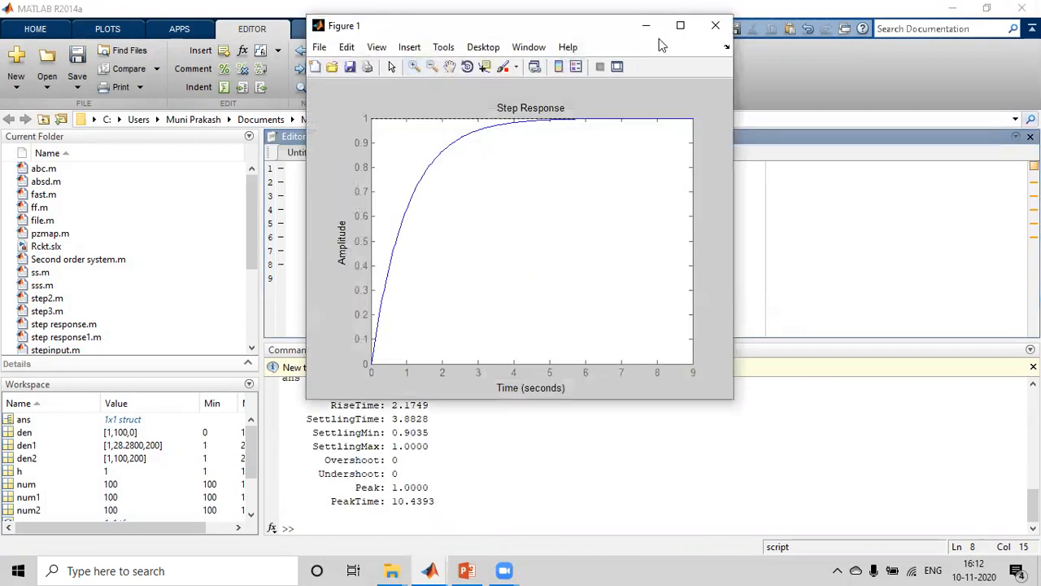
{"action": "left_click", "coordinate": [646, 25]}
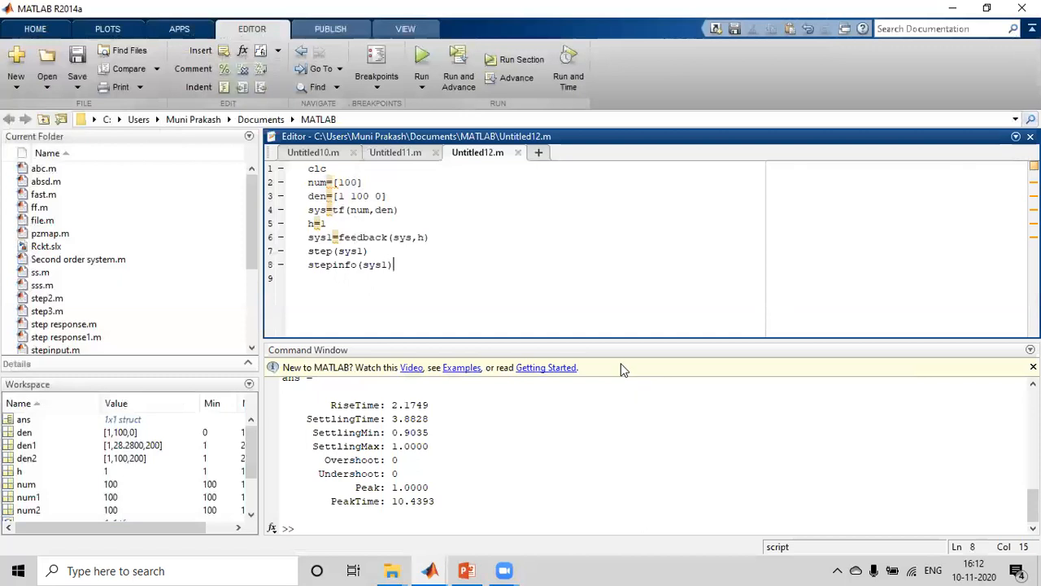
Step: Enlarge the command output area and examine the rise time, settling time, overshoot and peak time reported for Program-3
{"action": "left_click_drag", "start_coordinate": [623, 338], "coordinate": [623, 254]}
{"action": "mouse_move", "coordinate": [1033, 480]}
{"action": "left_mouse_down"}
{"action": "mouse_move", "coordinate": [1033, 349]}
{"action": "mouse_move", "coordinate": [1033, 482]}
{"action": "left_mouse_up"}
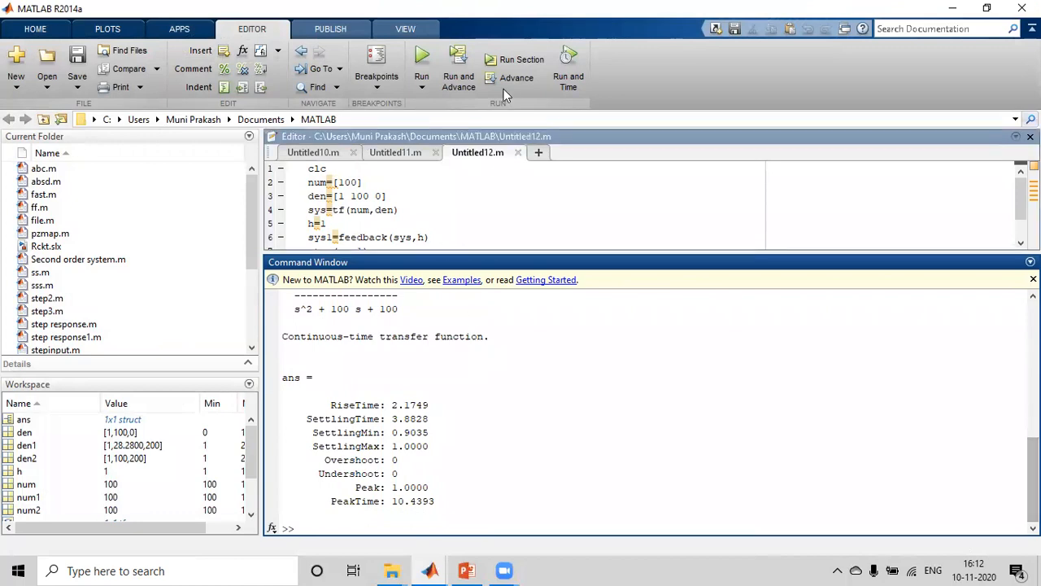
{"action": "left_click_drag", "start_coordinate": [330, 404], "coordinate": [374, 404]}
{"action": "left_click_drag", "start_coordinate": [306, 419], "coordinate": [378, 419]}
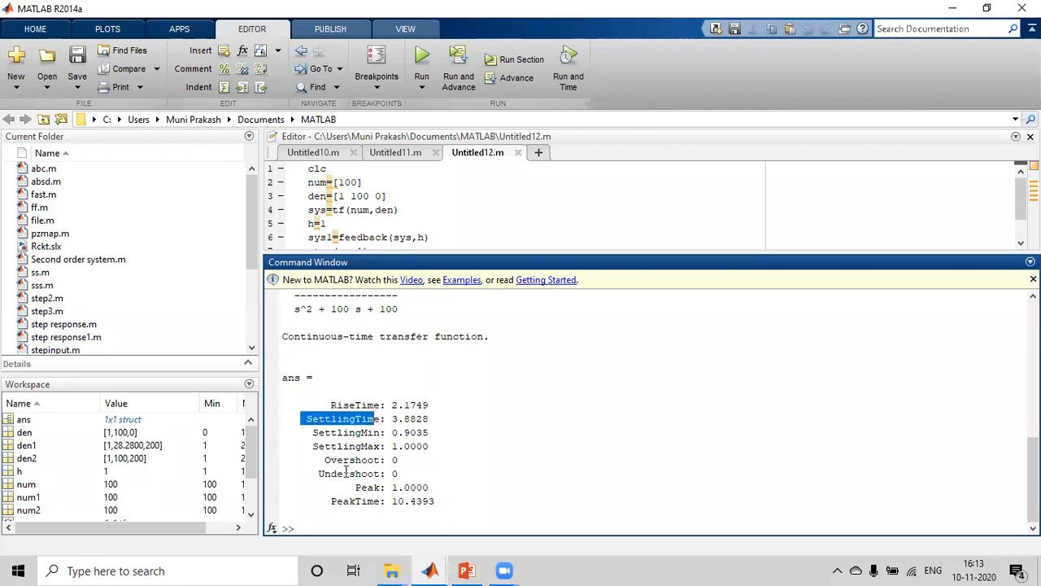
{"action": "left_click_drag", "start_coordinate": [325, 460], "coordinate": [362, 500]}
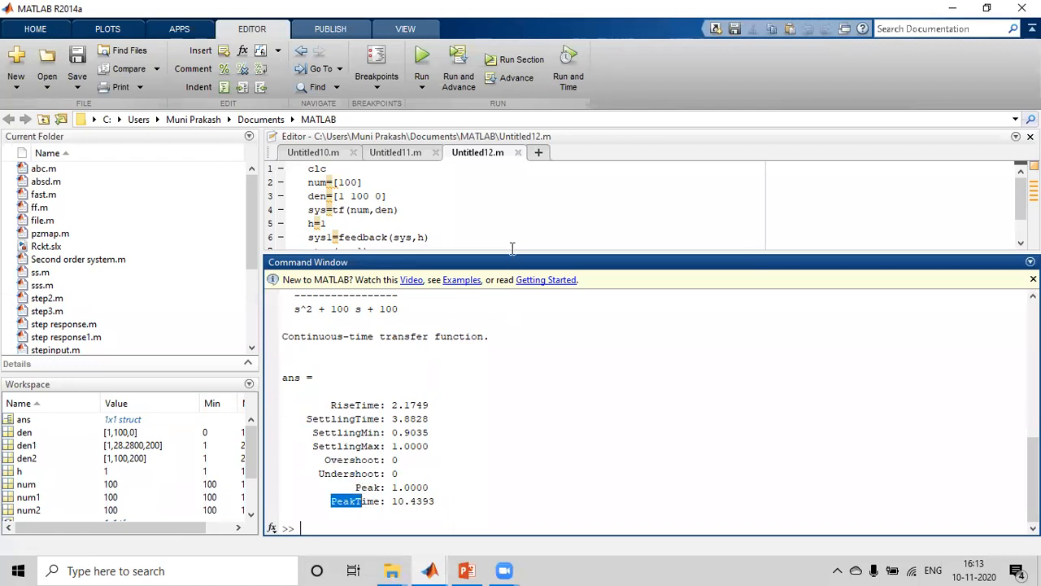
Step: Enlarge the editor area, add stepinfo(sys1) after the step command in Untitled11.m, and run the script
{"action": "left_click_drag", "start_coordinate": [514, 252], "coordinate": [515, 295]}
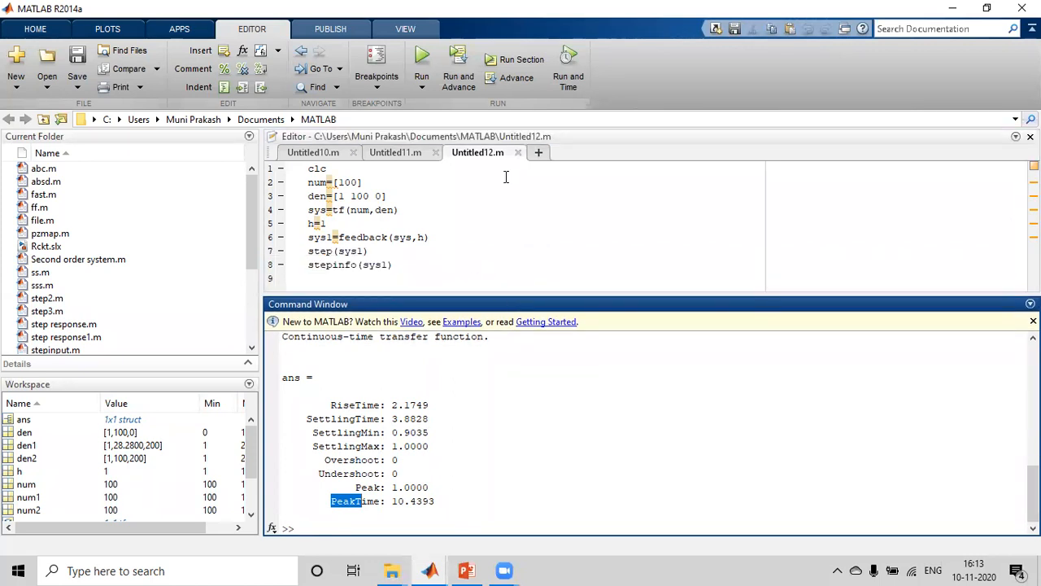
{"action": "left_click", "coordinate": [400, 156]}
{"action": "left_click", "coordinate": [379, 254]}
{"action": "key", "text": "Return"}
{"action": "type", "text": "ste"}
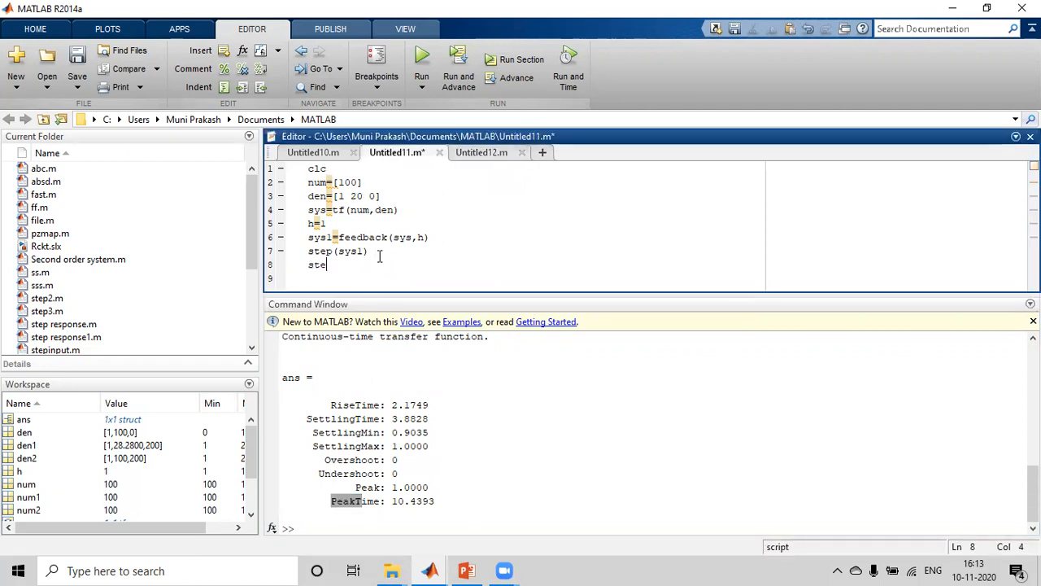
{"action": "type", "text": "pinfo(sys1)"}
{"action": "key", "text": "F5"}
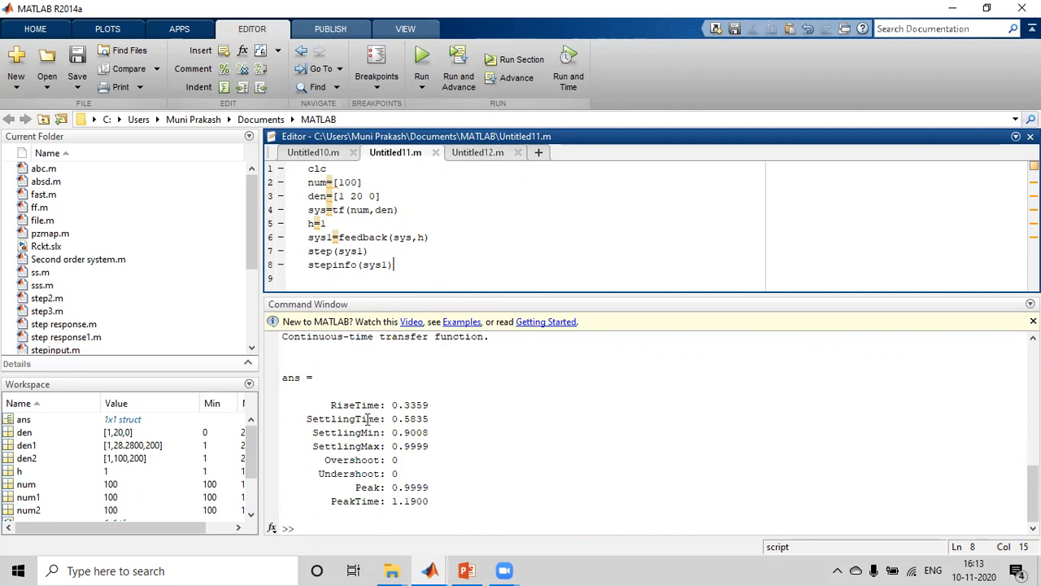
Step: Examine the step response characteristics reported for Program-2, from rise time and settling time through peak time
{"action": "left_click_drag", "start_coordinate": [330, 405], "coordinate": [407, 412]}
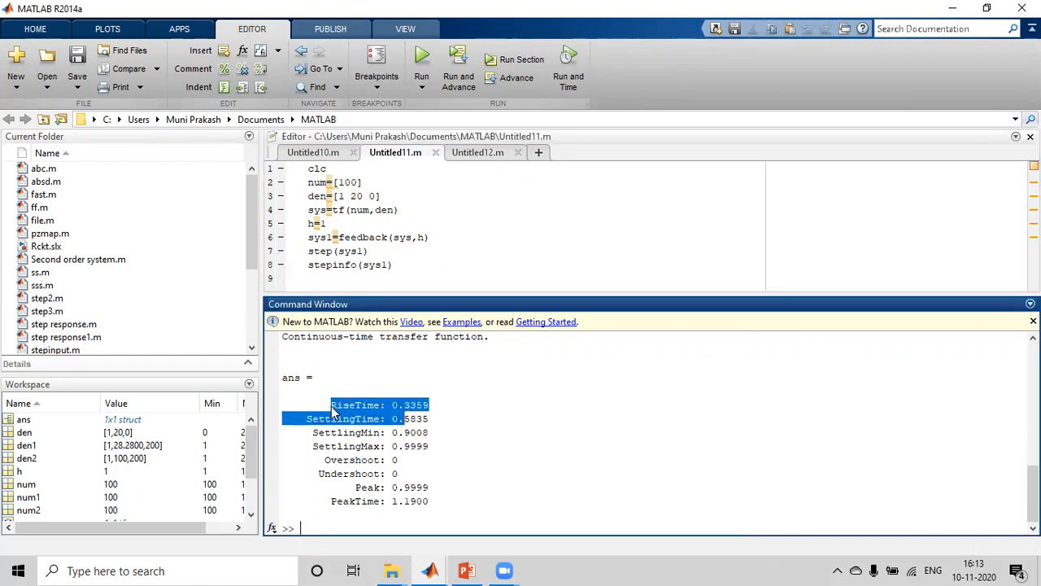
{"action": "type", "text": "RiseTime: 0.3359     SettlingTime: 0."}
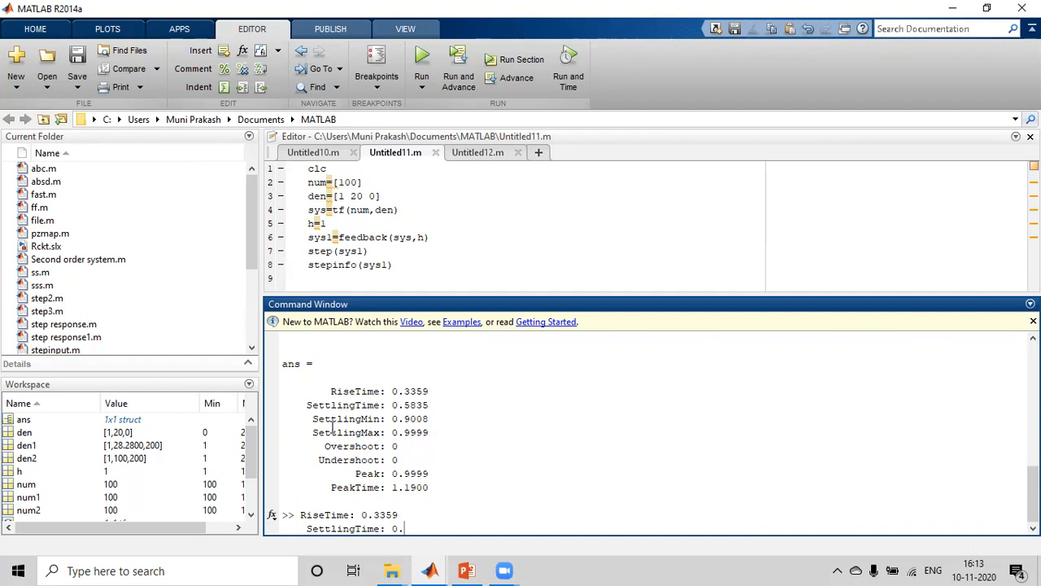
{"action": "scroll", "coordinate": [367, 428], "scroll_direction": "up", "scroll_amount": 2}
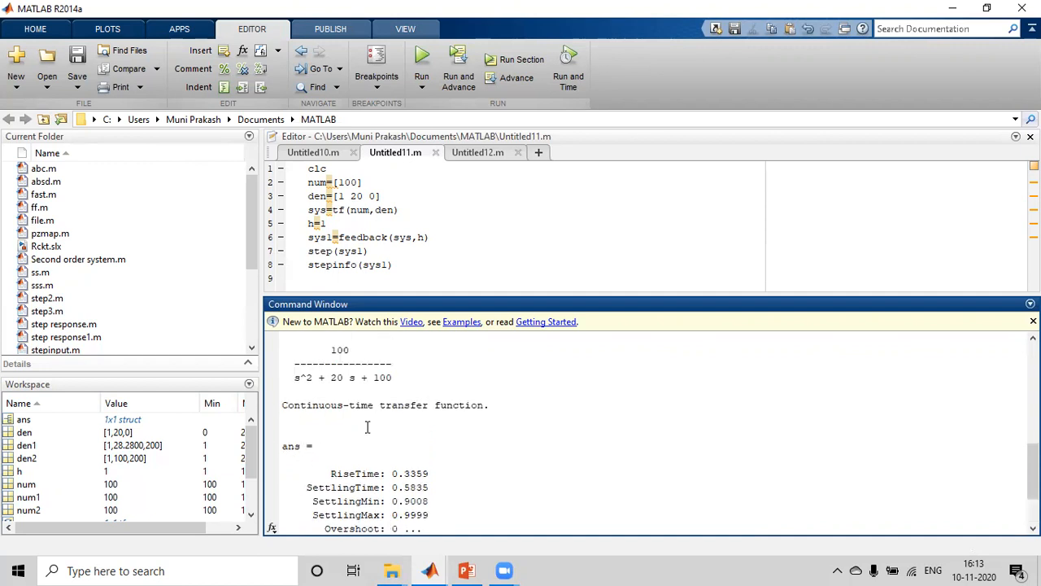
{"action": "scroll", "coordinate": [1033, 480], "scroll_direction": "down", "scroll_amount": 2}
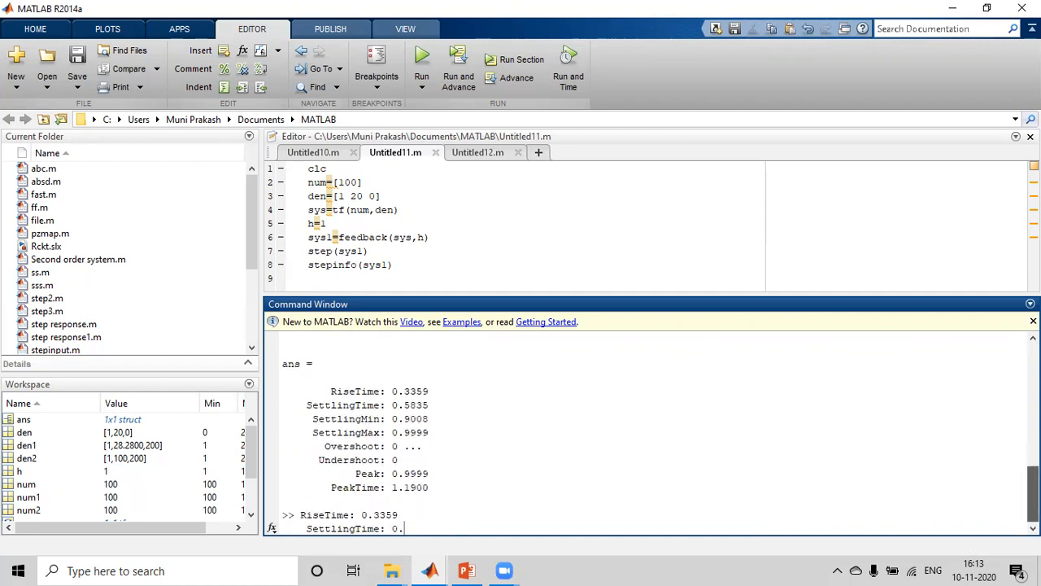
{"action": "mouse_move", "coordinate": [1034, 493]}
{"action": "left_mouse_down"}
{"action": "mouse_move", "coordinate": [1033, 452]}
{"action": "mouse_move", "coordinate": [1034, 488]}
{"action": "left_mouse_up"}
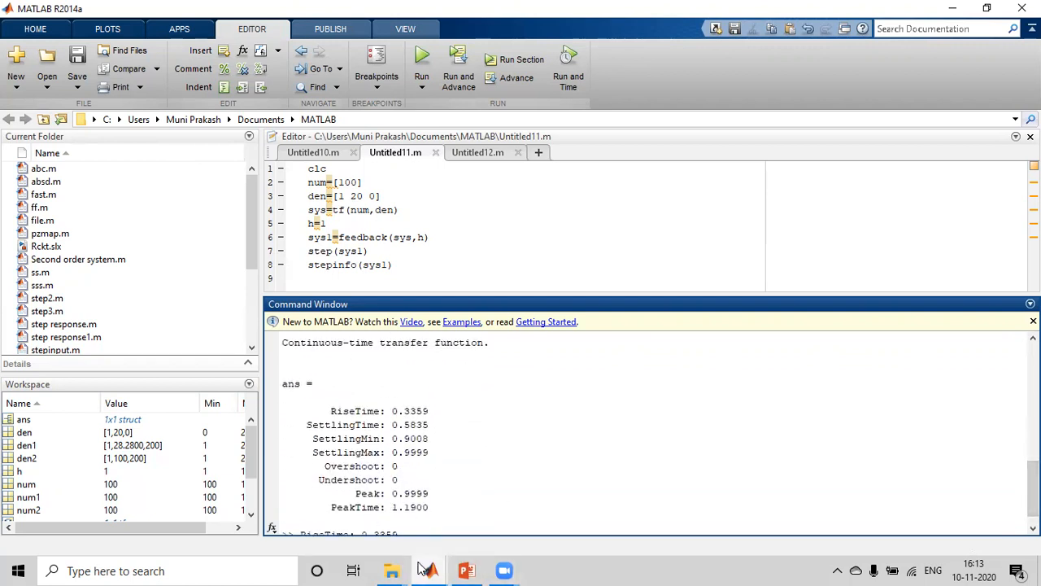
Step: Bring up the Program-2 step response figure to view the curve, and close it
{"action": "mouse_move", "coordinate": [429, 570]}
{"action": "left_click", "coordinate": [511, 500]}
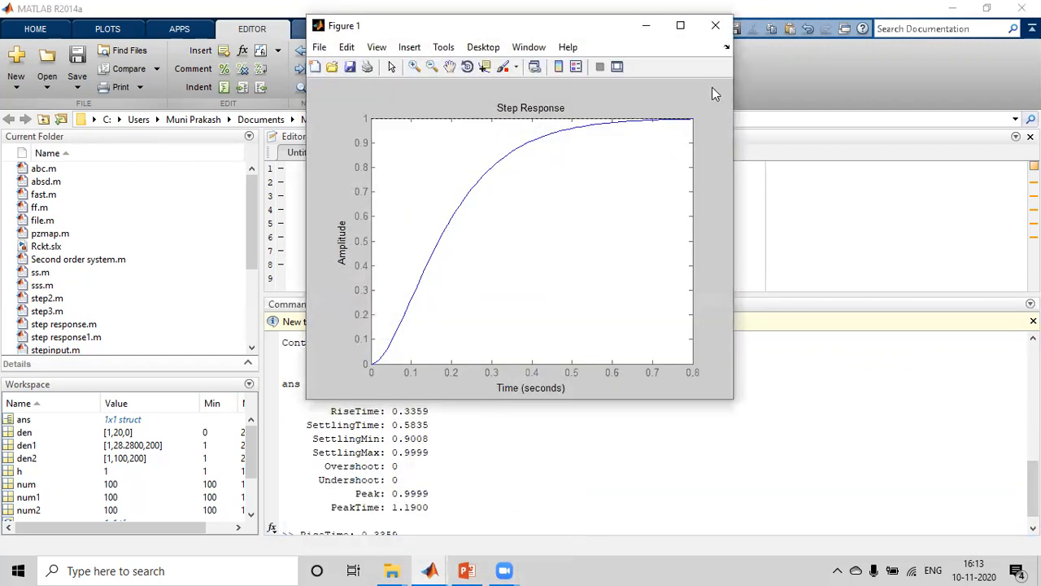
{"action": "left_click", "coordinate": [716, 26]}
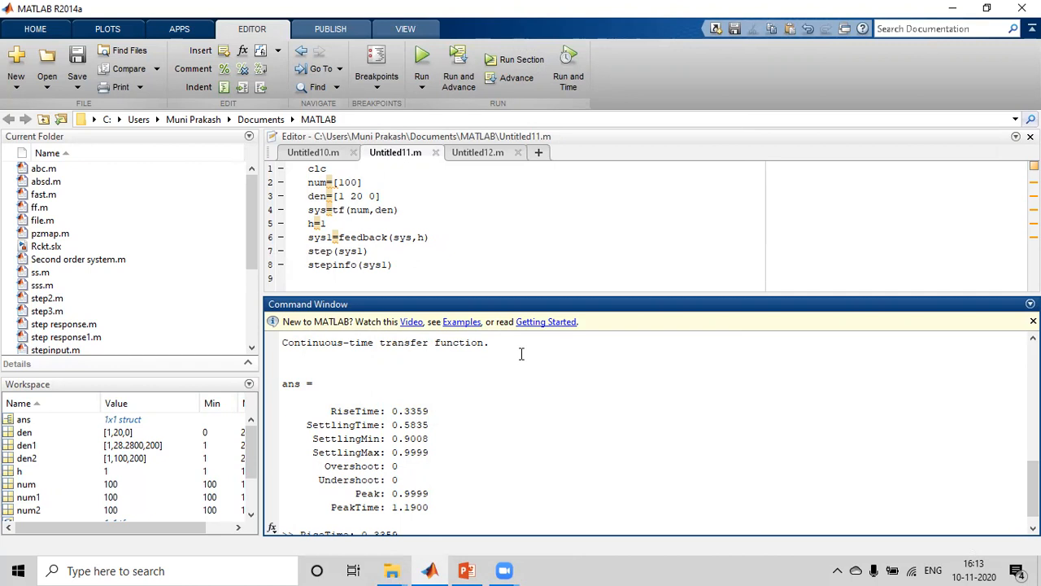
Step: Switch to the Exp 4 B presentation in PowerPoint and start the slide show from slide 5 with the three programs
{"action": "left_click", "coordinate": [465, 569]}
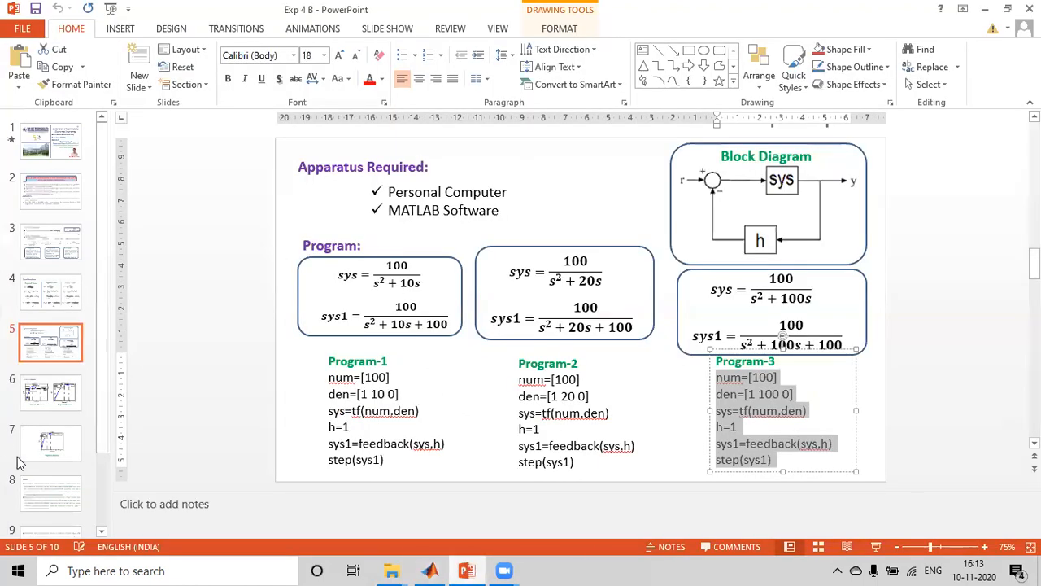
{"action": "left_click", "coordinate": [51, 337]}
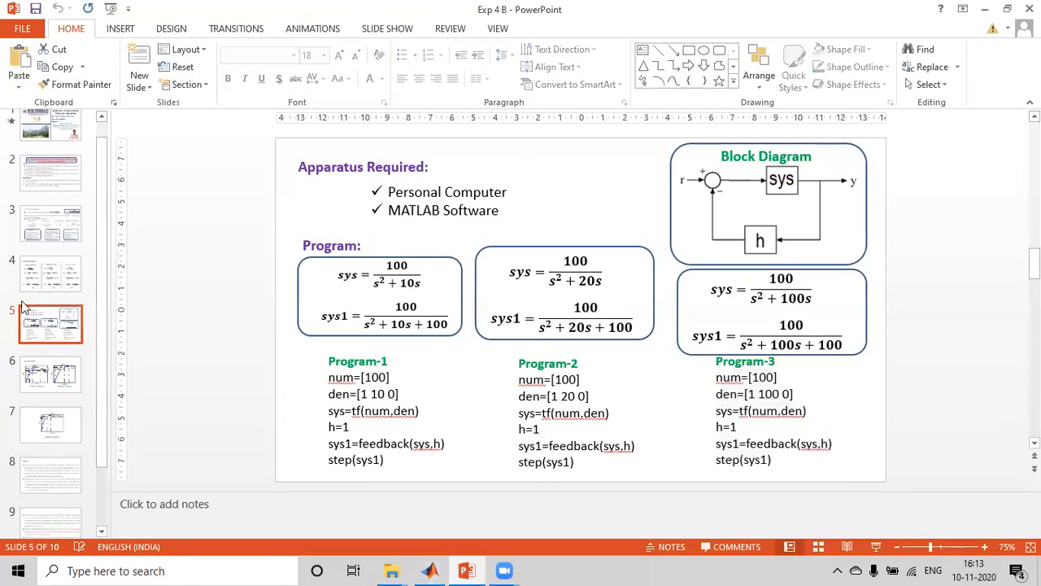
{"action": "left_click", "coordinate": [876, 547]}
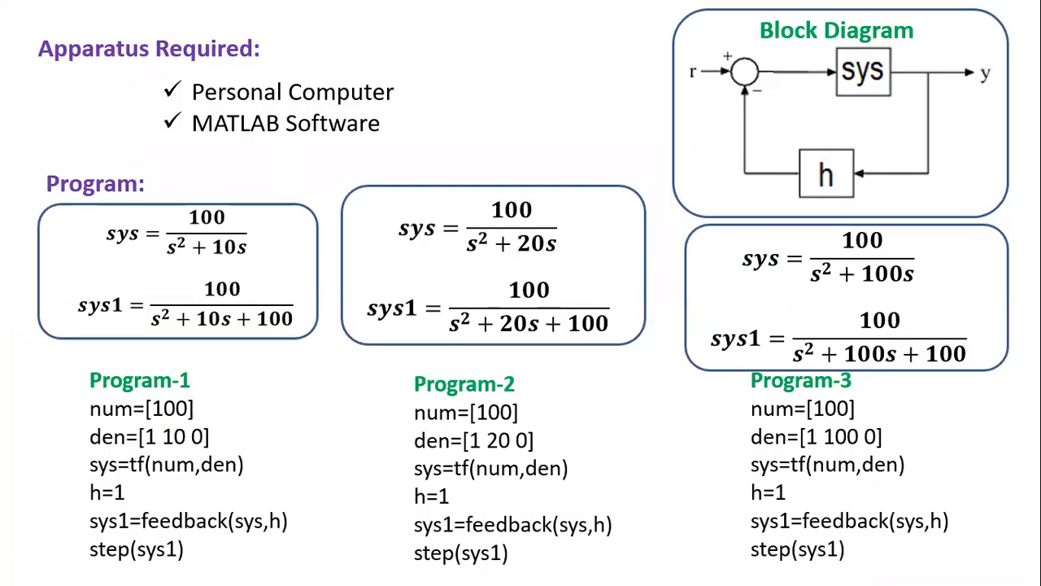